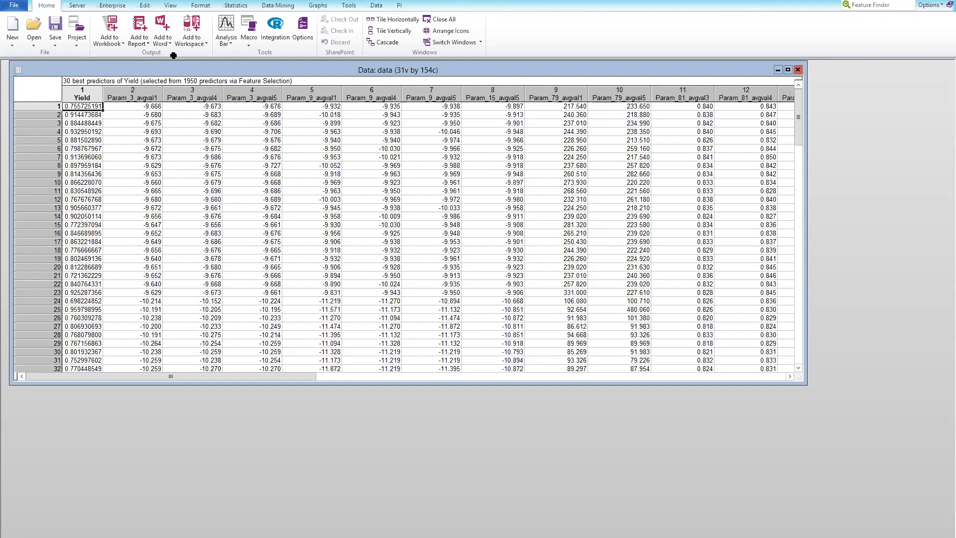
Add the data sheet to a new Workspace6, close the spreadsheet, and move the workspace window top-left
click(191, 39)
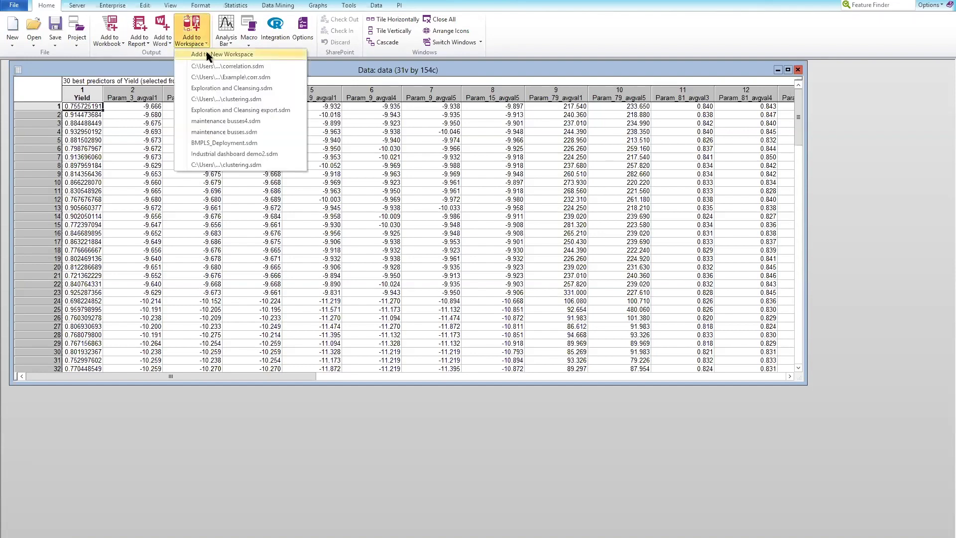
click(206, 53)
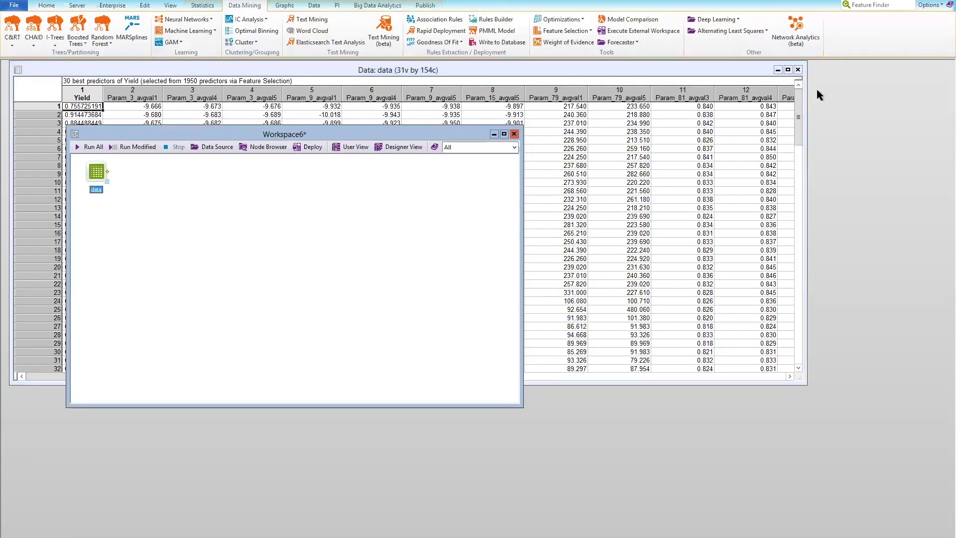
click(798, 70)
drag(411, 132, 350, 70)
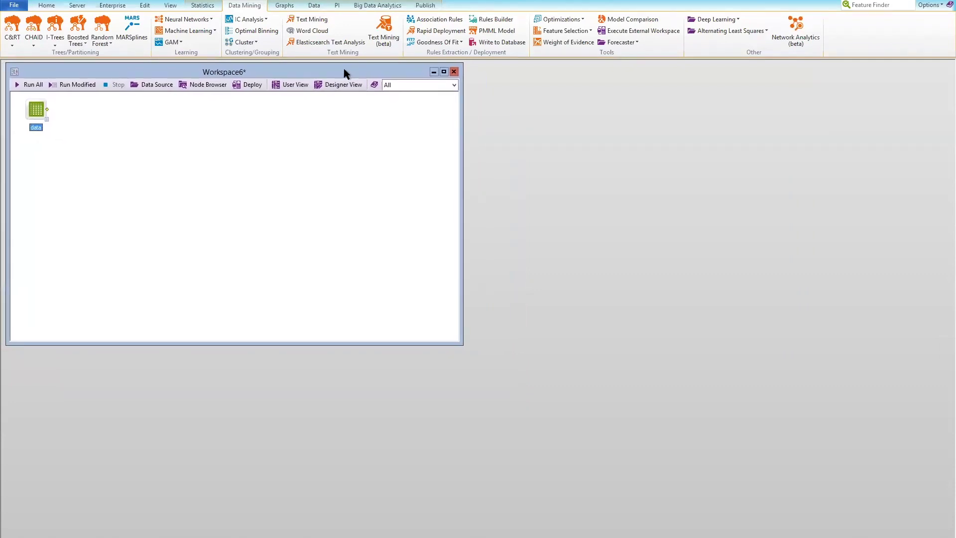
Add a Correlation Matrices node from Basic Statistics linked to the data
click(201, 6)
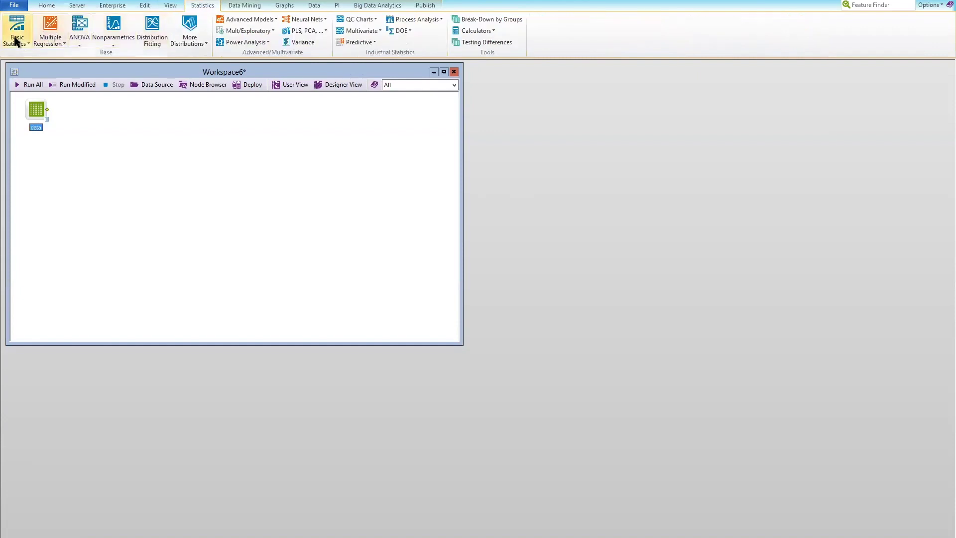
click(15, 30)
click(23, 63)
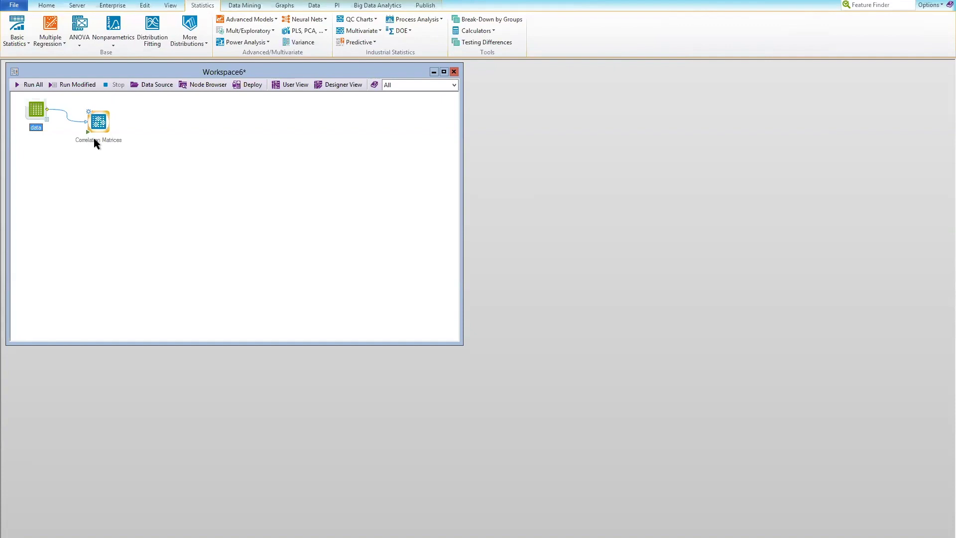
Correlate all variables, send Summary Correlations downstream, and view the Reporting Documents workbook
double_click(88, 116)
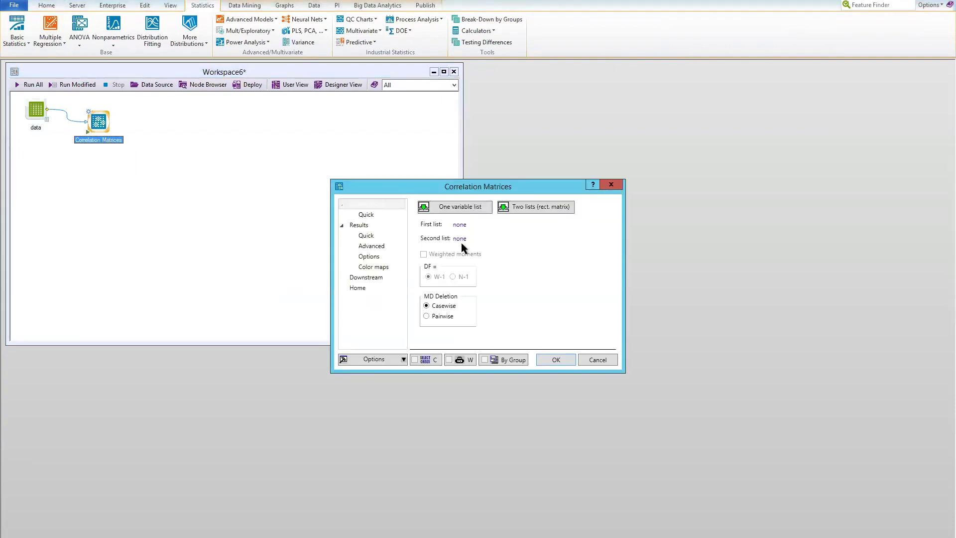
click(459, 208)
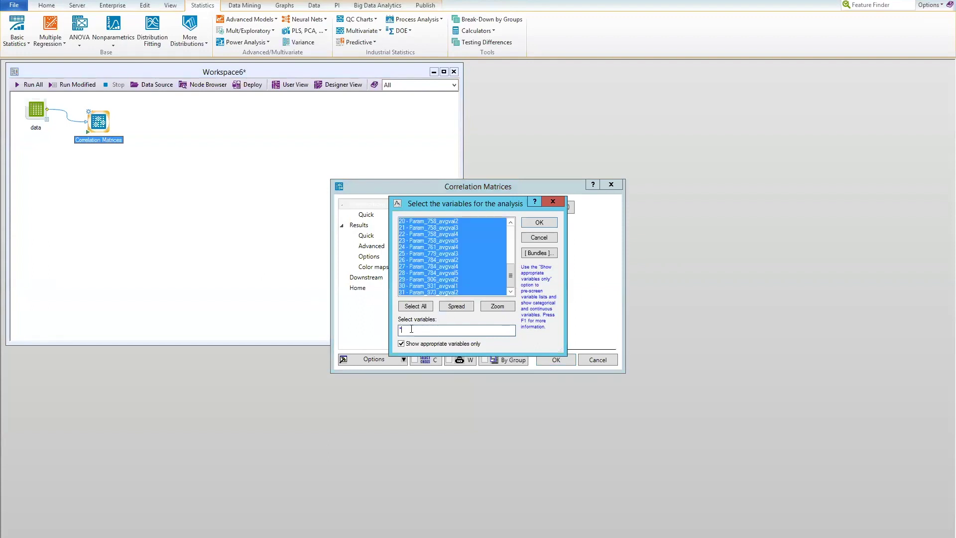
click(546, 220)
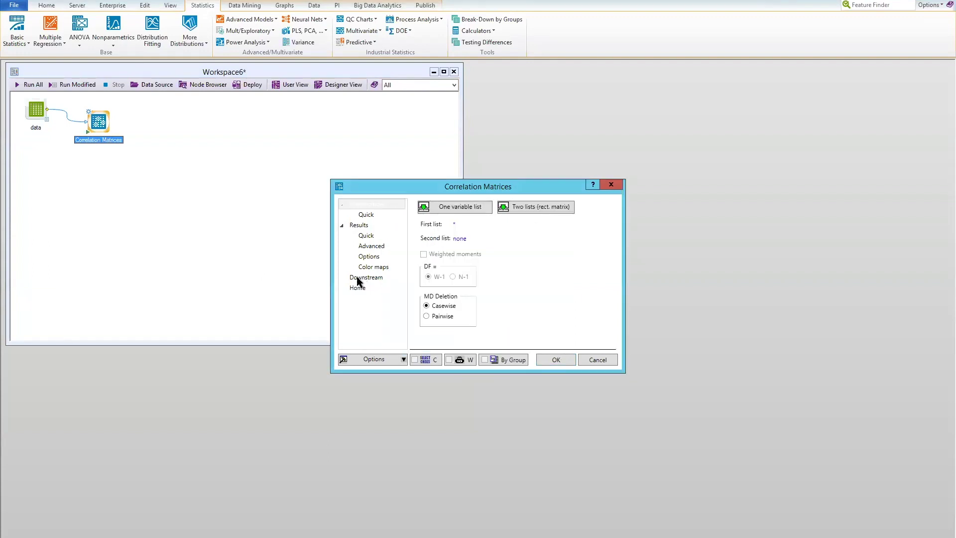
click(356, 278)
click(537, 208)
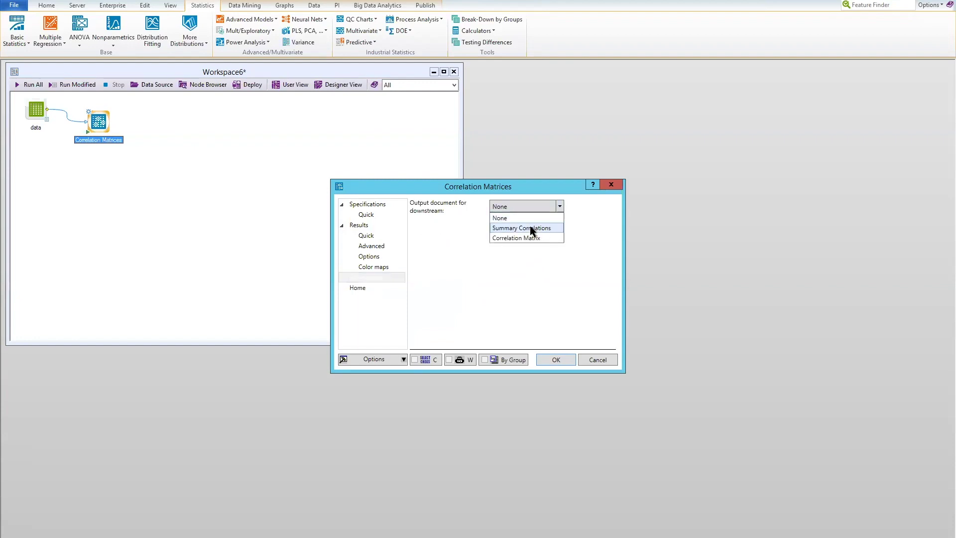
click(530, 227)
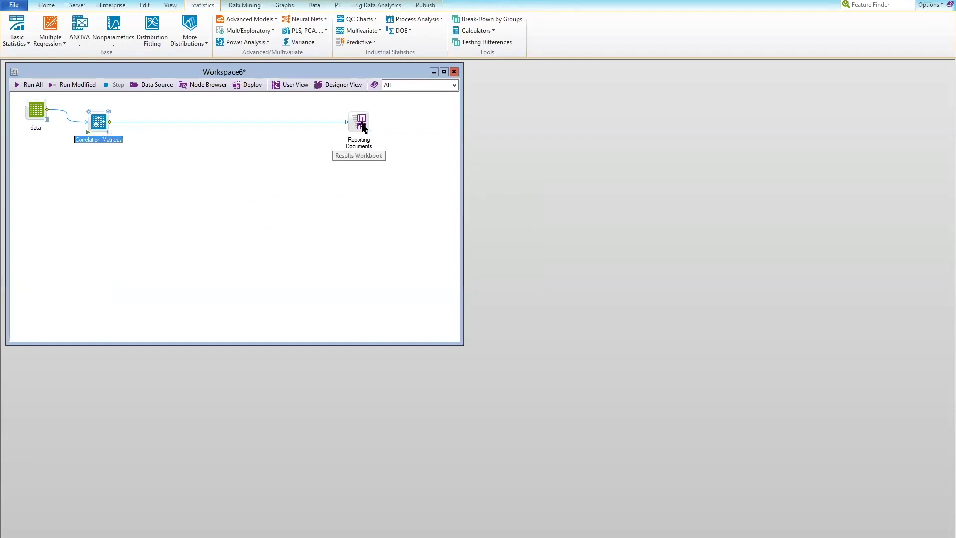
double_click(362, 127)
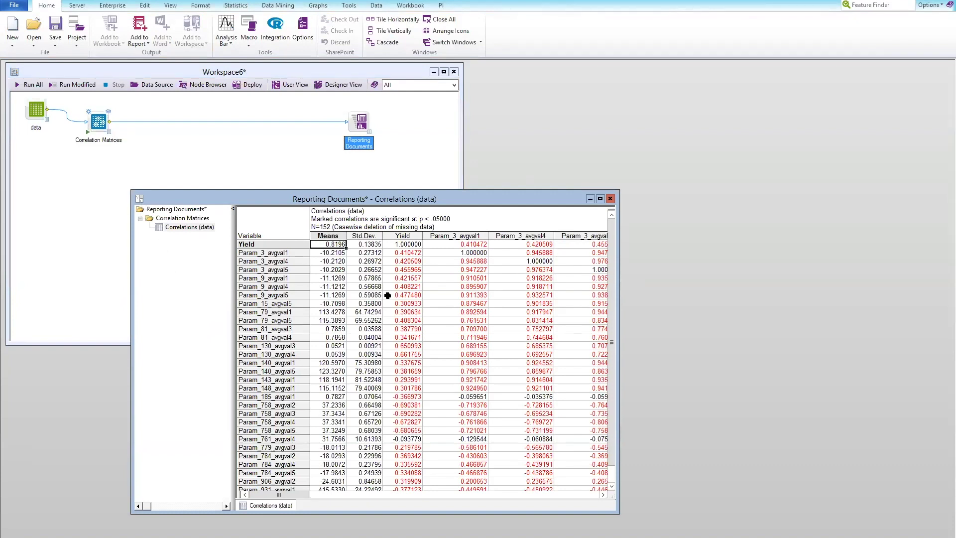
Close the correlations workbook and save the workspace as corr.sdm in the Statistica Data Function Example folder
click(610, 199)
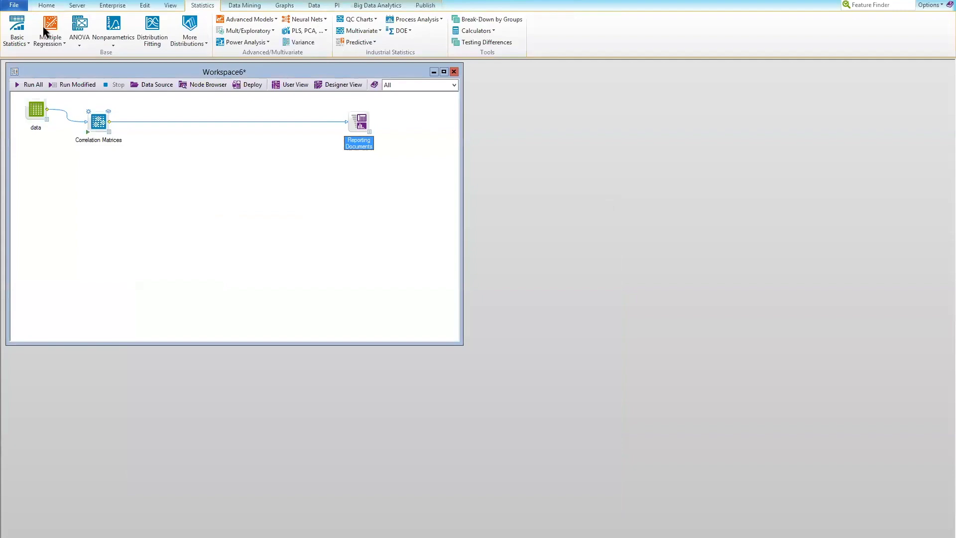
click(14, 5)
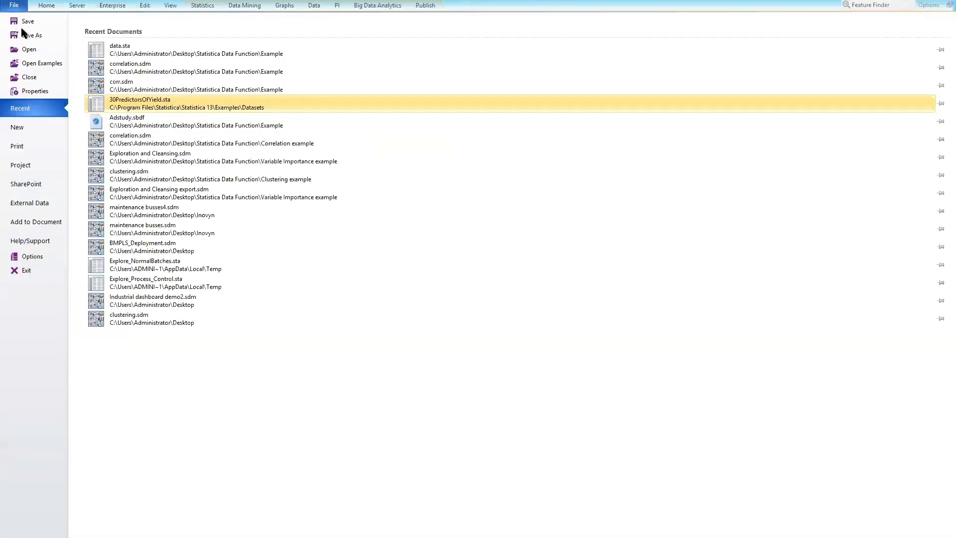
click(37, 33)
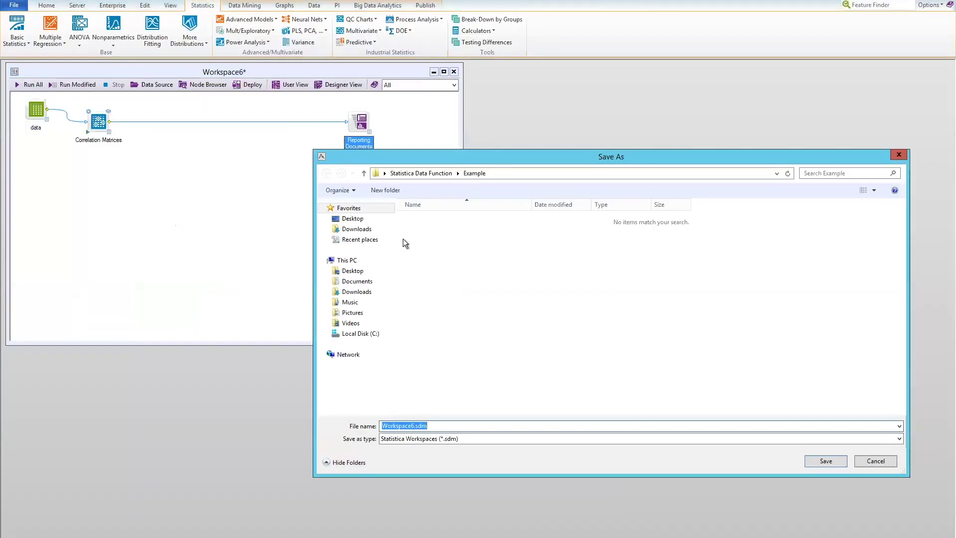
click(415, 426)
key(BackSpace)
key(BackSpace)
key(BackSpace)
key(BackSpace)
key(BackSpace)
key(BackSpace)
key(BackSpace)
key(BackSpace)
key(BackSpace)
key(BackSpace)
text(cor)
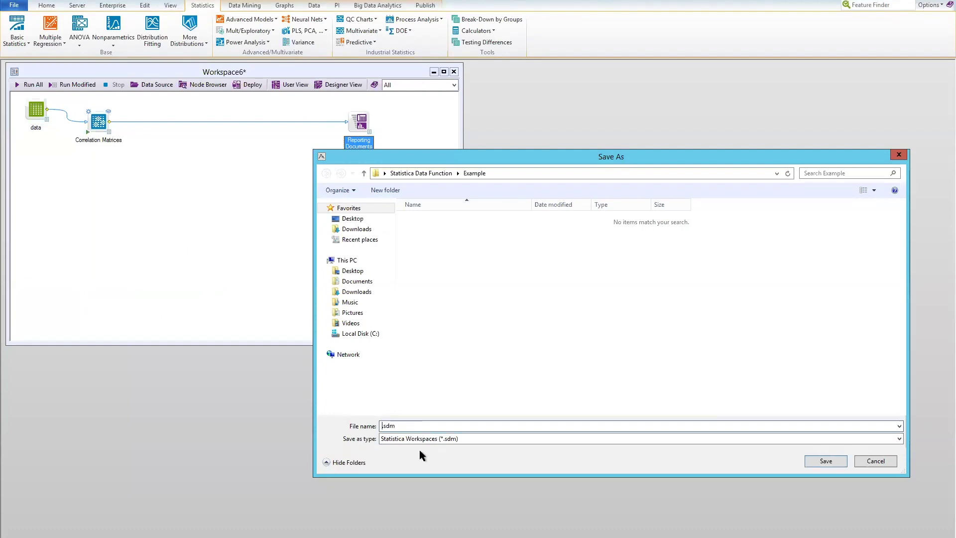
text(r)
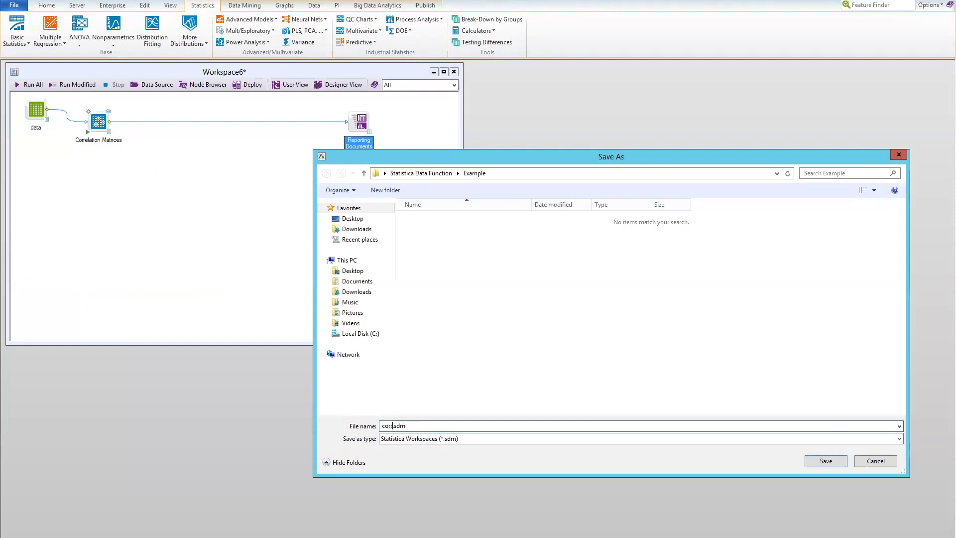
click(817, 461)
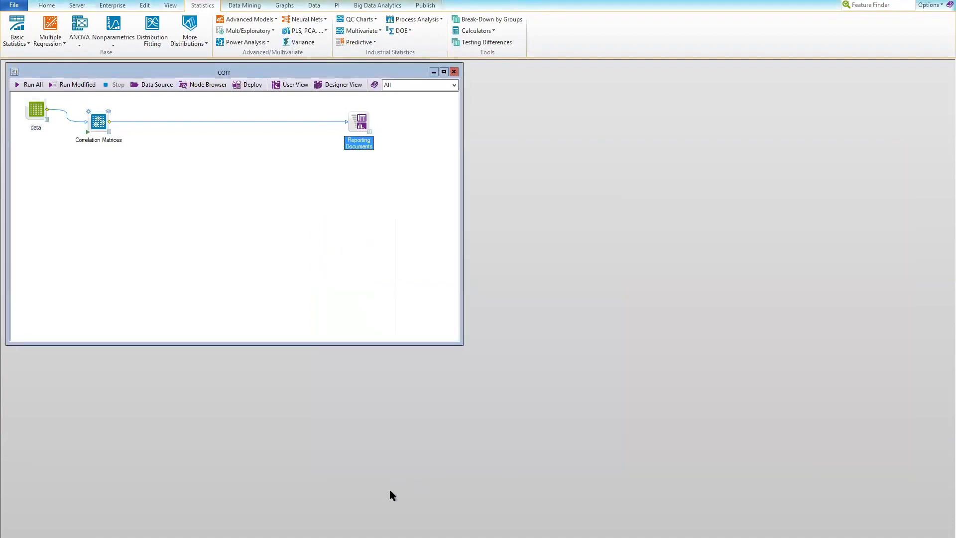
Switch to Spotfire and inspect the Adstudy table's GENDER, ADVERT and MEASURE columns on the data canvas
key(alt+Tab)
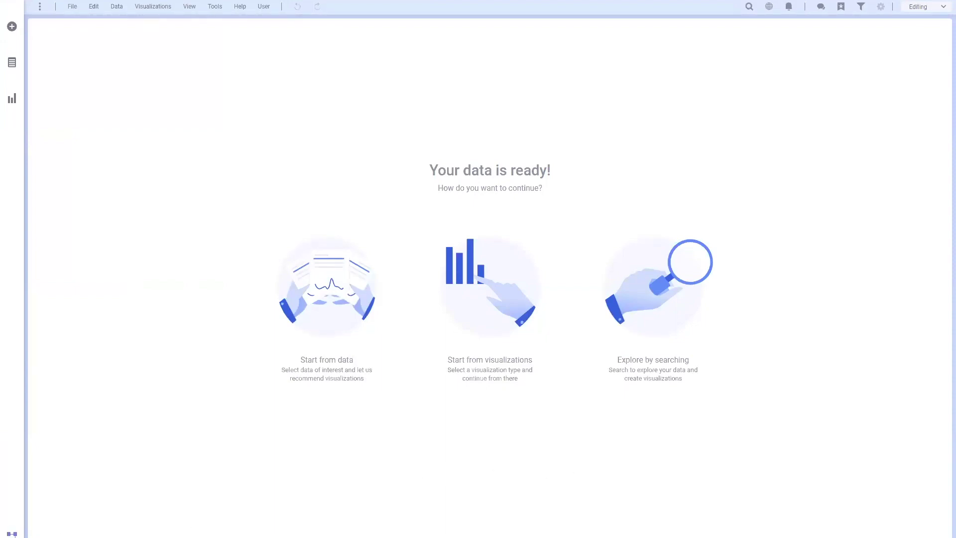
click(12, 533)
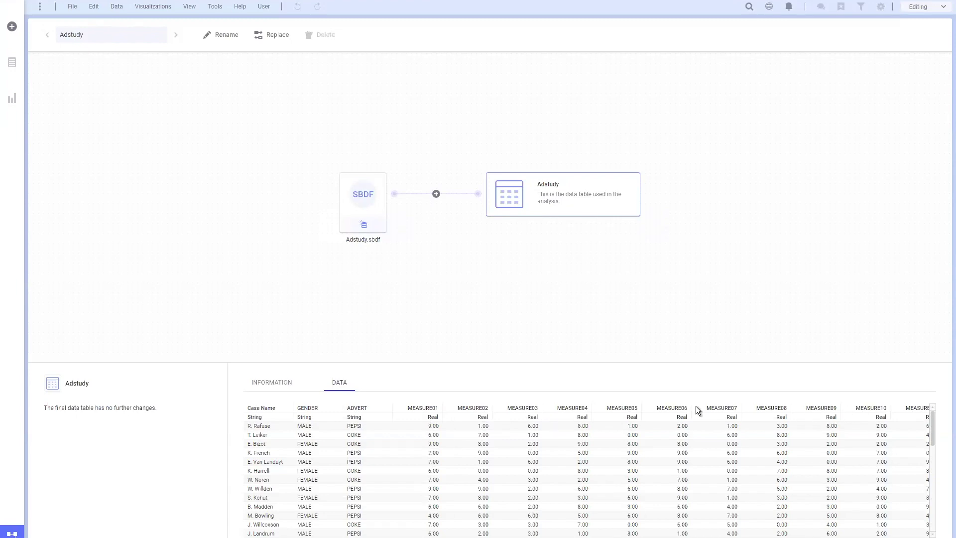
Close the data canvas and load corr.sdm from local disk as a new Statistica data function
click(12, 534)
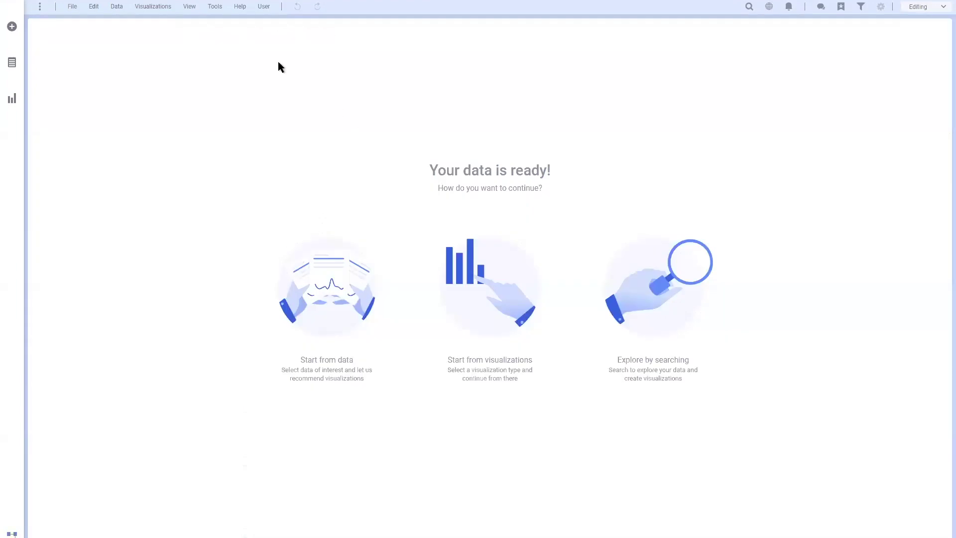
click(220, 10)
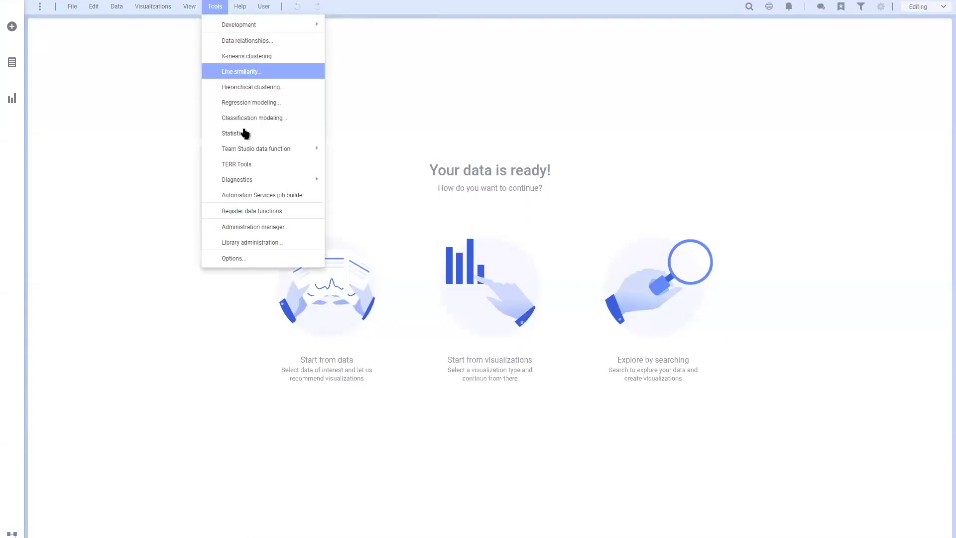
click(247, 133)
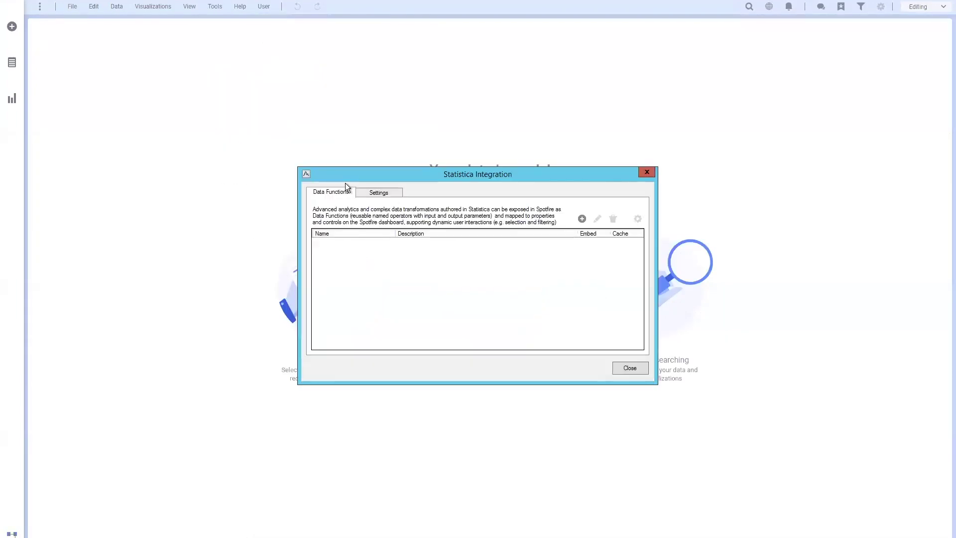
click(582, 220)
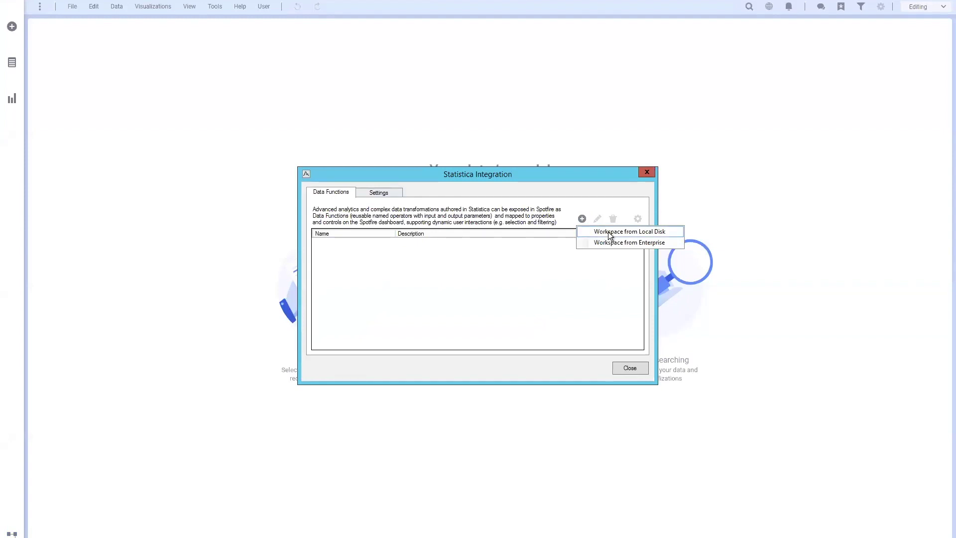
click(609, 231)
click(474, 251)
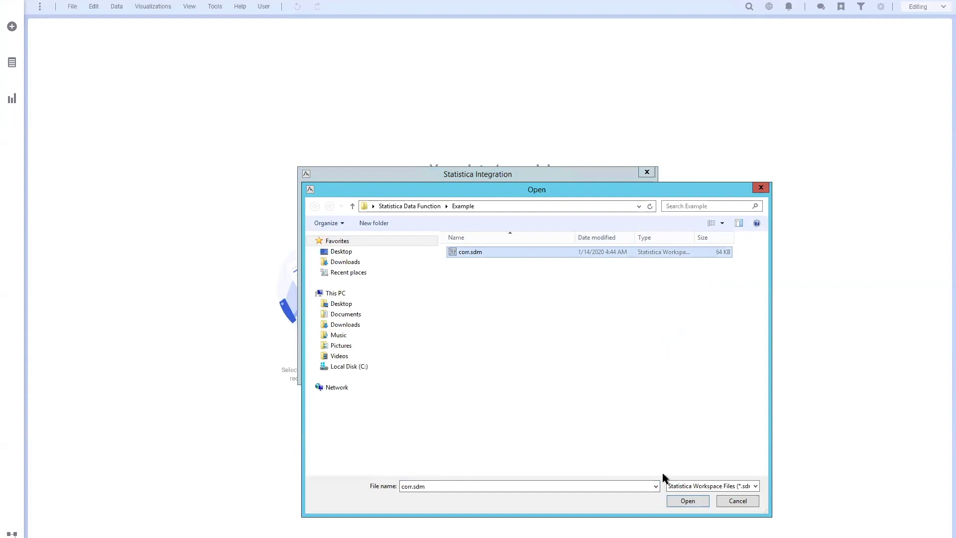
click(687, 502)
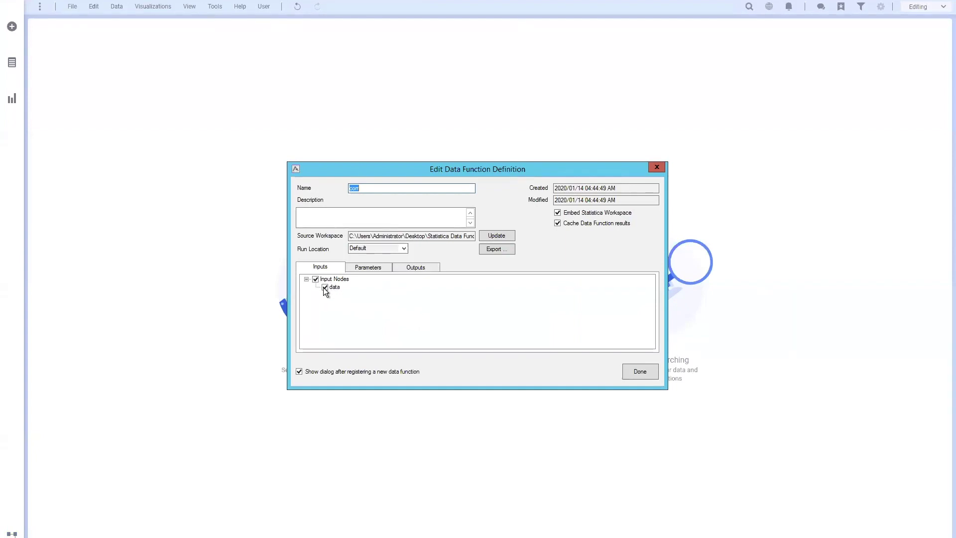
click(417, 268)
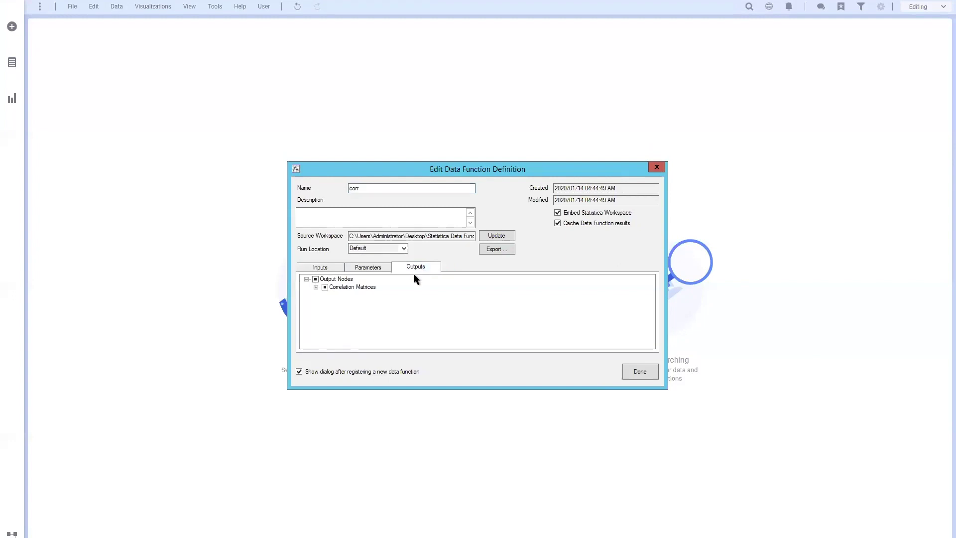
click(316, 287)
click(362, 265)
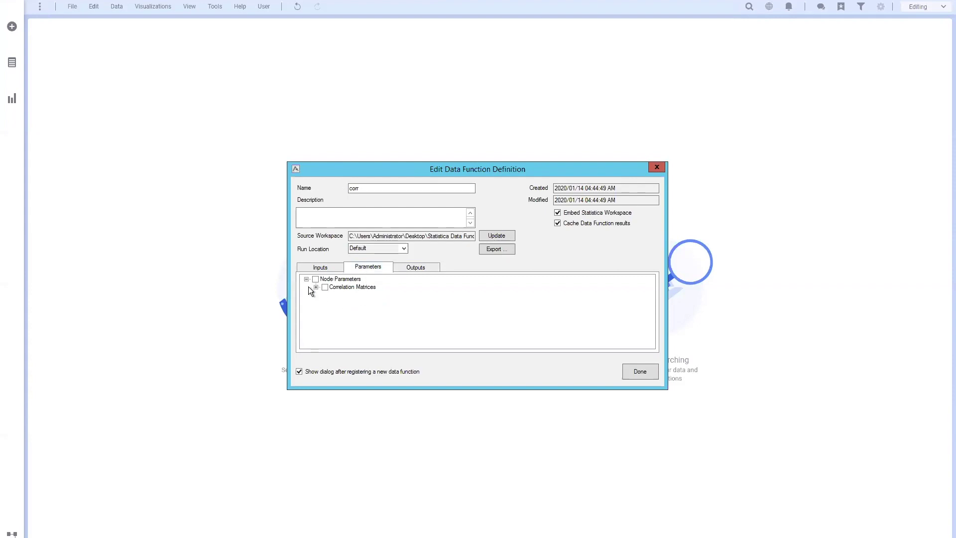
click(316, 287)
click(326, 296)
click(335, 303)
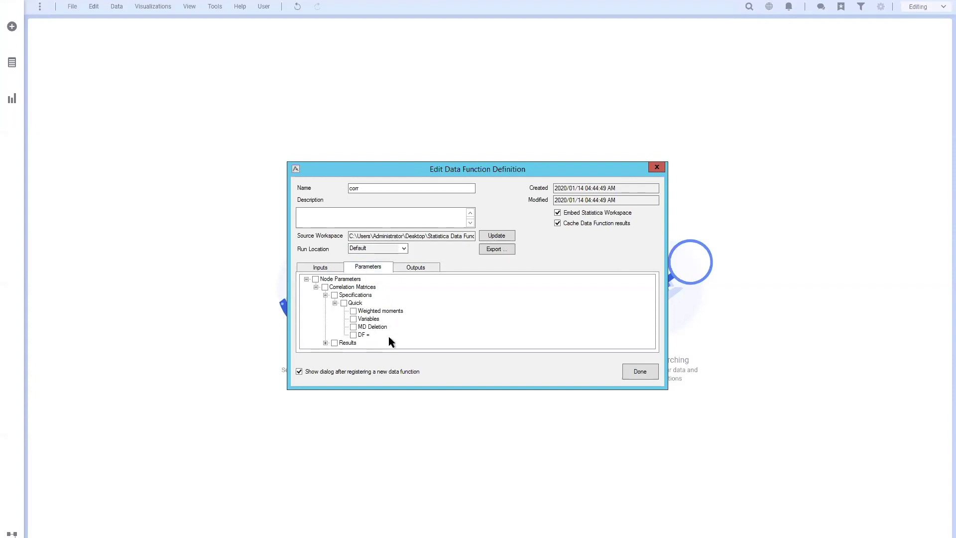
click(321, 269)
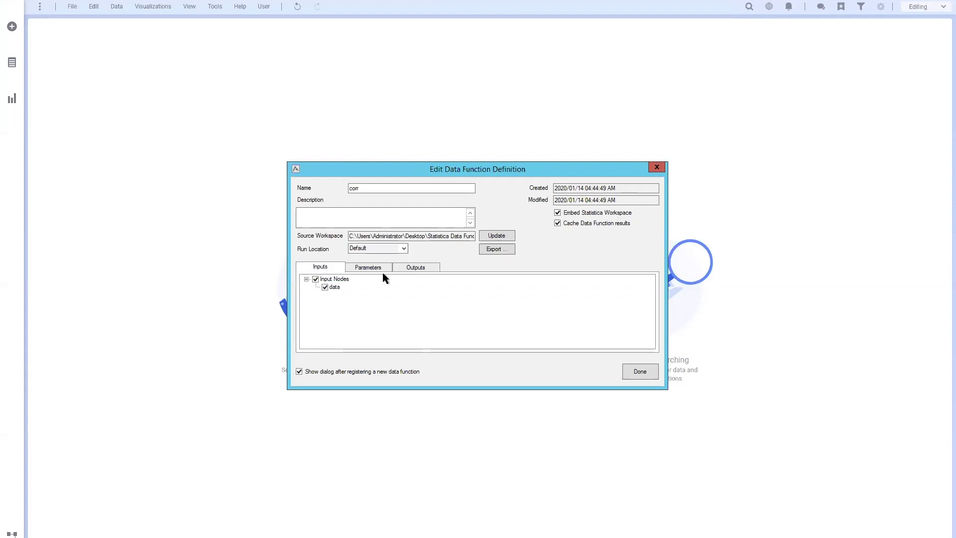
click(413, 268)
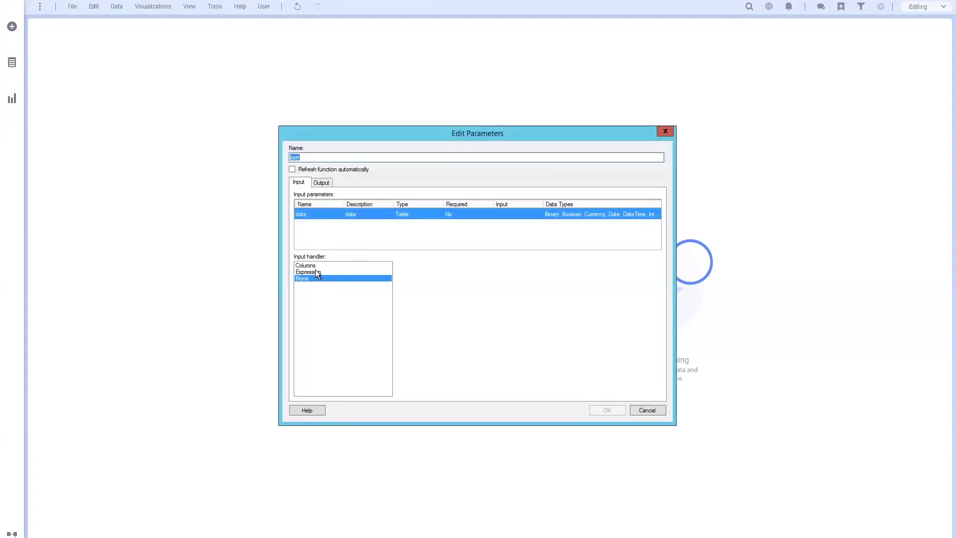
Feed the corr function's input with Adstudy columns MEASURE01 through MEASURE23
click(313, 267)
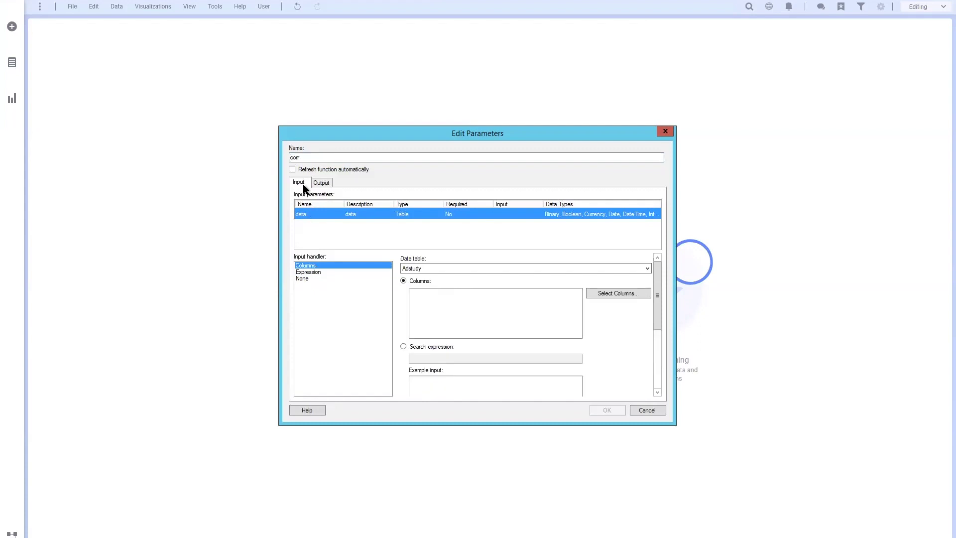
click(606, 294)
click(380, 245)
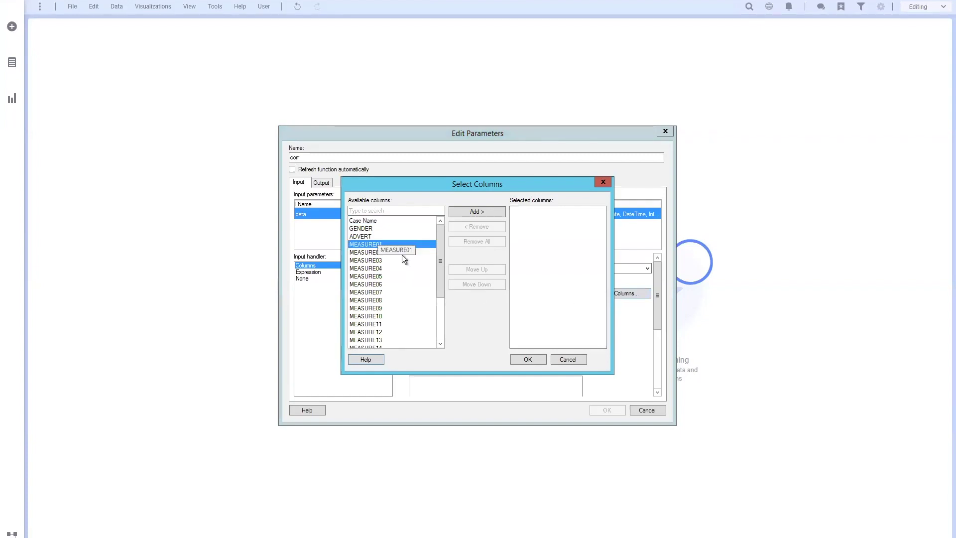
drag(441, 259, 443, 335)
shift+click(429, 340)
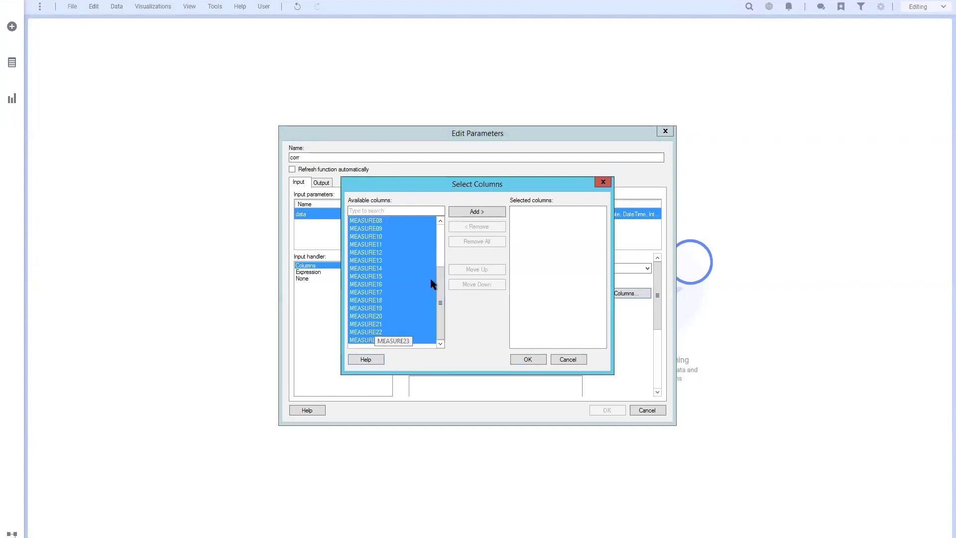
click(485, 215)
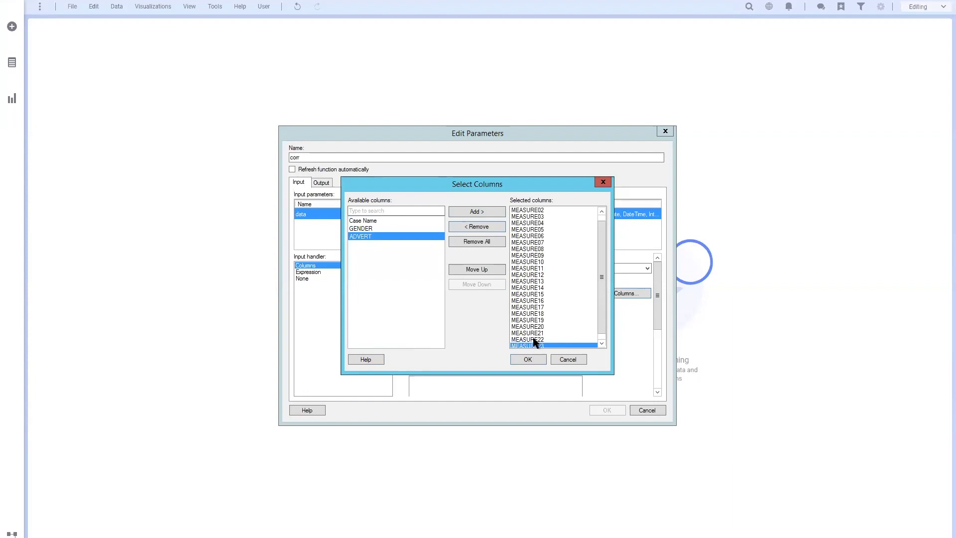
click(531, 358)
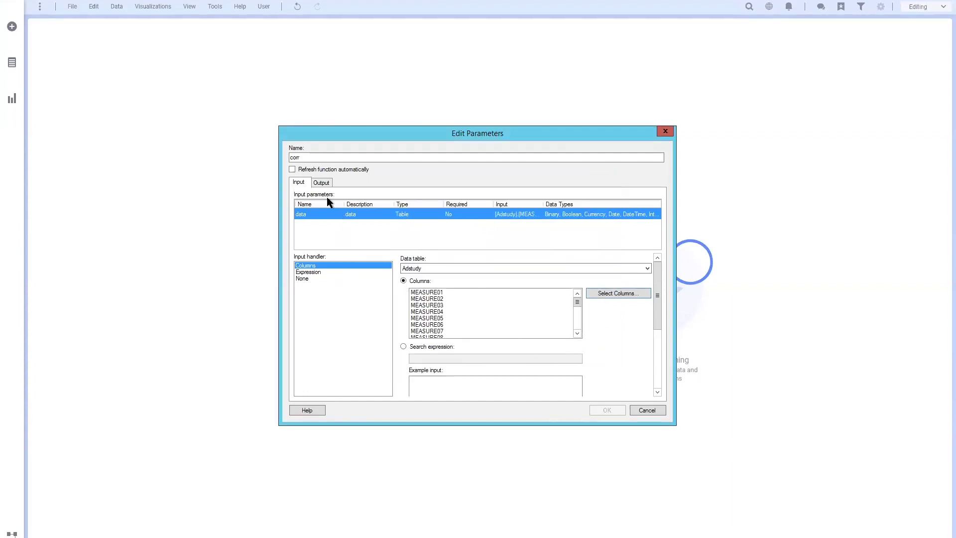
Send the function's output to a new Correlation Matrices data table and close the manager
click(322, 183)
click(316, 265)
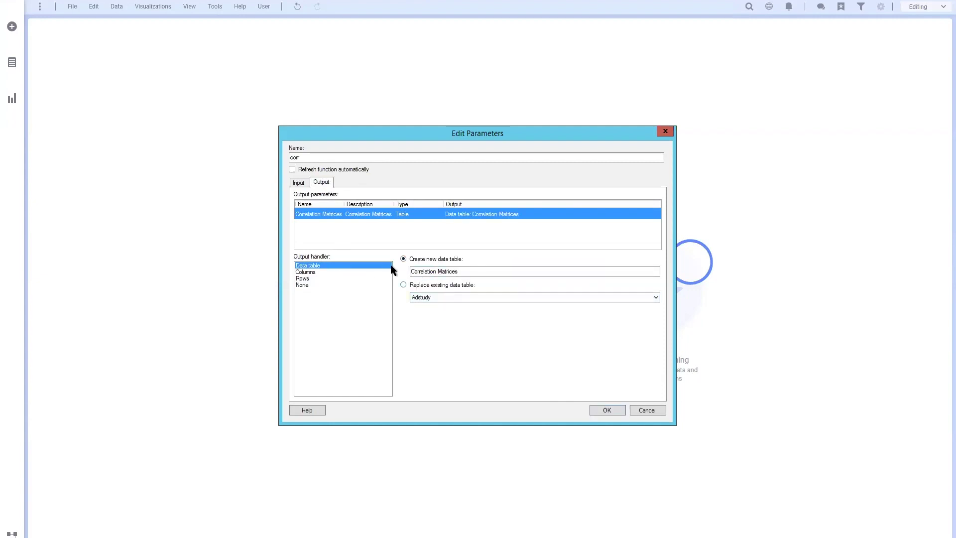
click(608, 411)
click(632, 369)
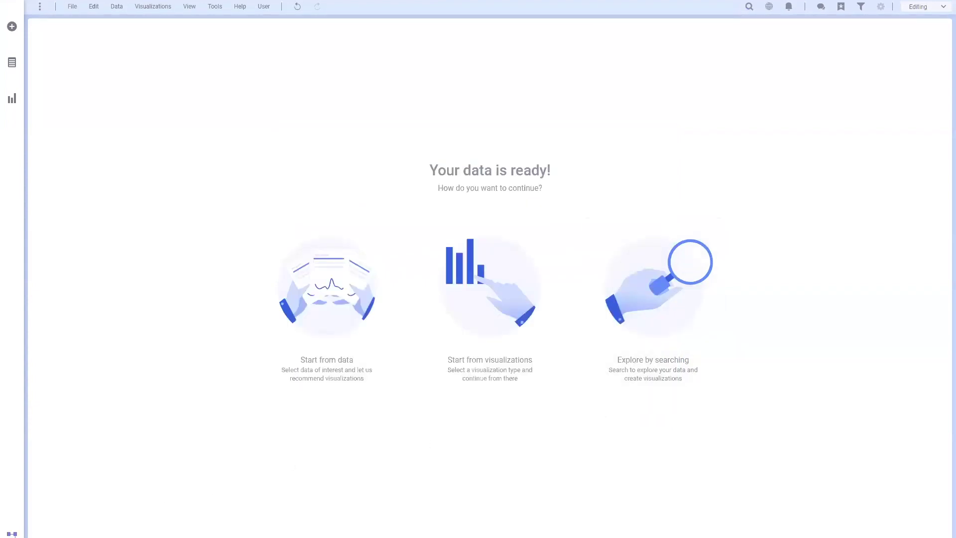
click(12, 534)
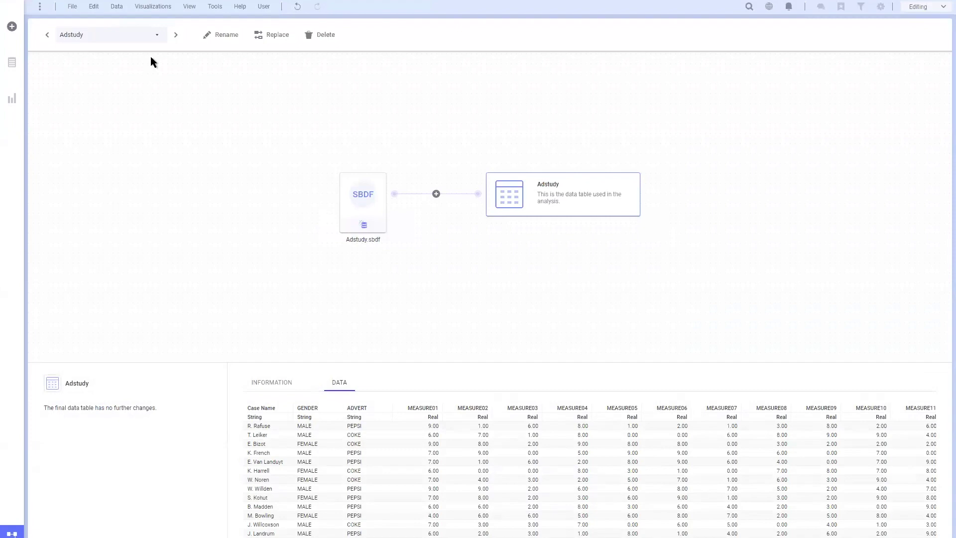
click(159, 35)
click(138, 59)
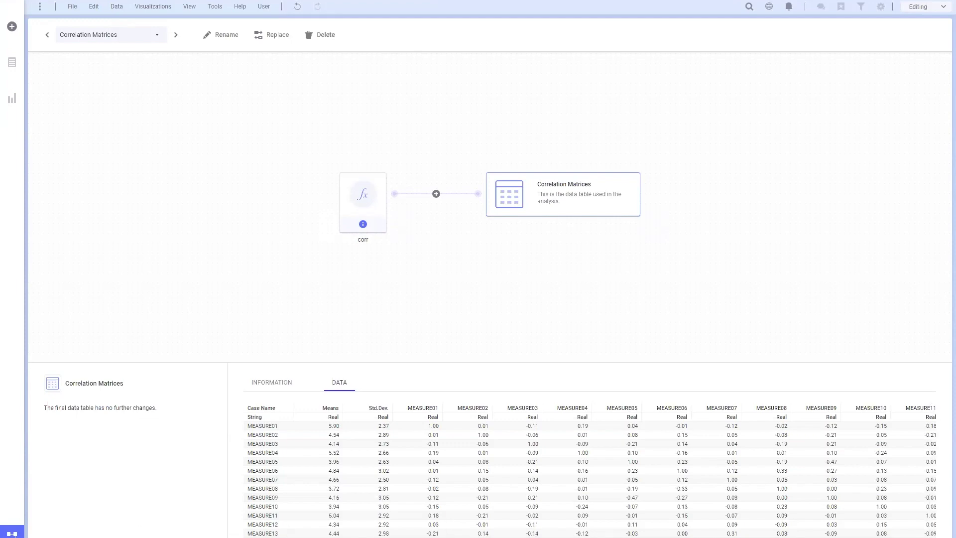
click(12, 533)
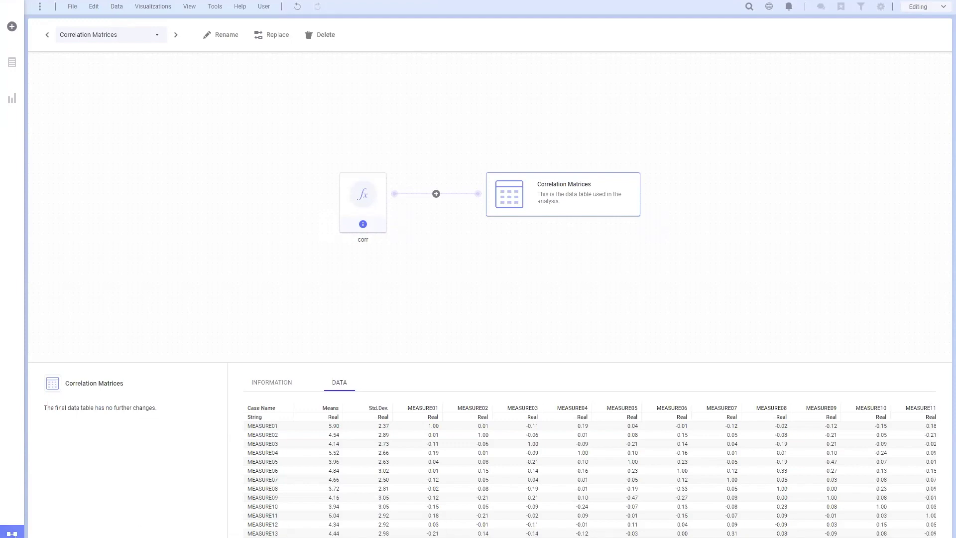
Add a table visualization listing the Correlation Matrices data for MEASURE01–MEASURE23
click(13, 104)
click(79, 47)
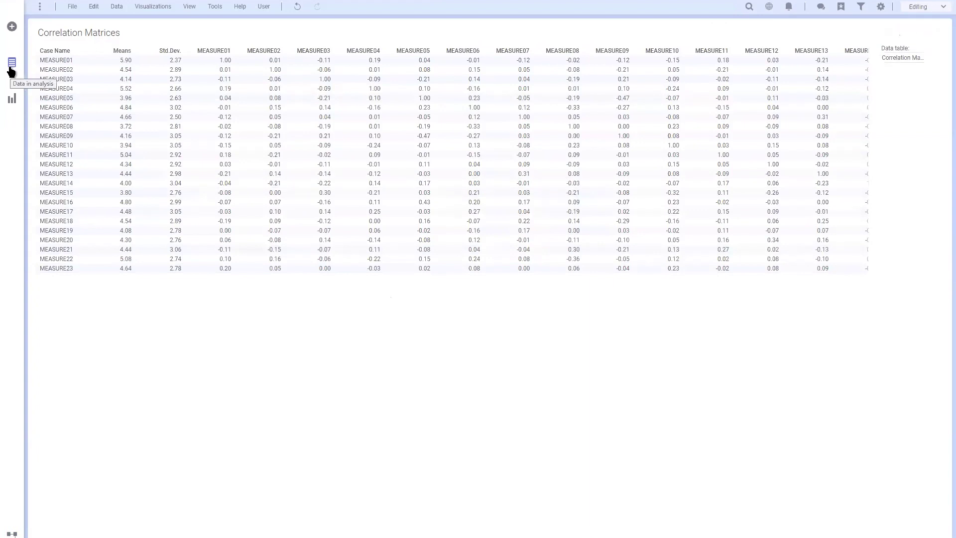
Pick GENDER and ADVERT from the Adstudy table and create the suggested bar chart
click(12, 64)
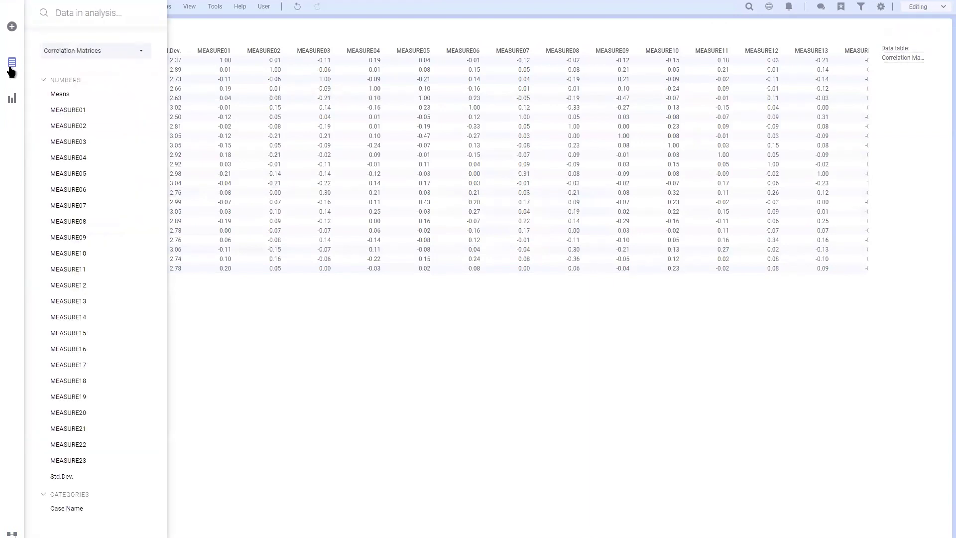
click(91, 52)
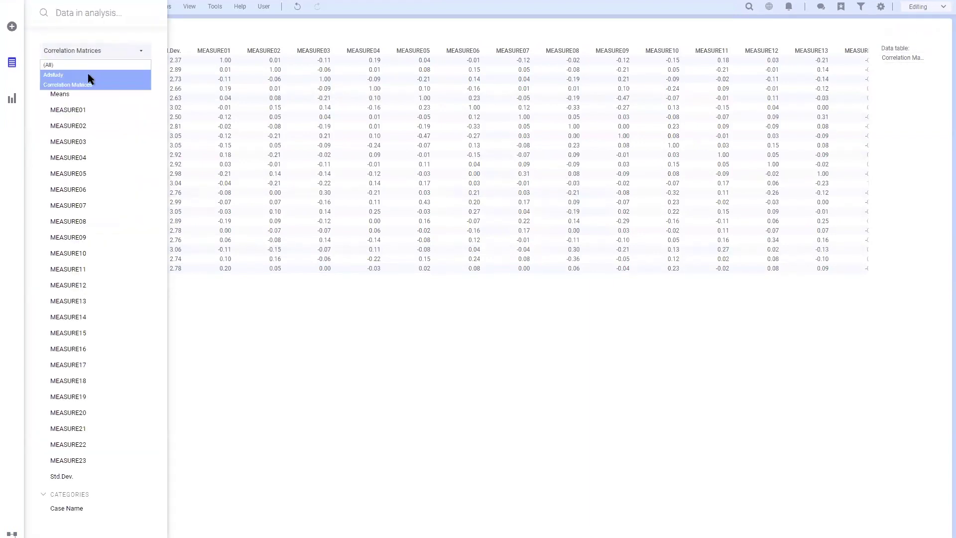
click(88, 75)
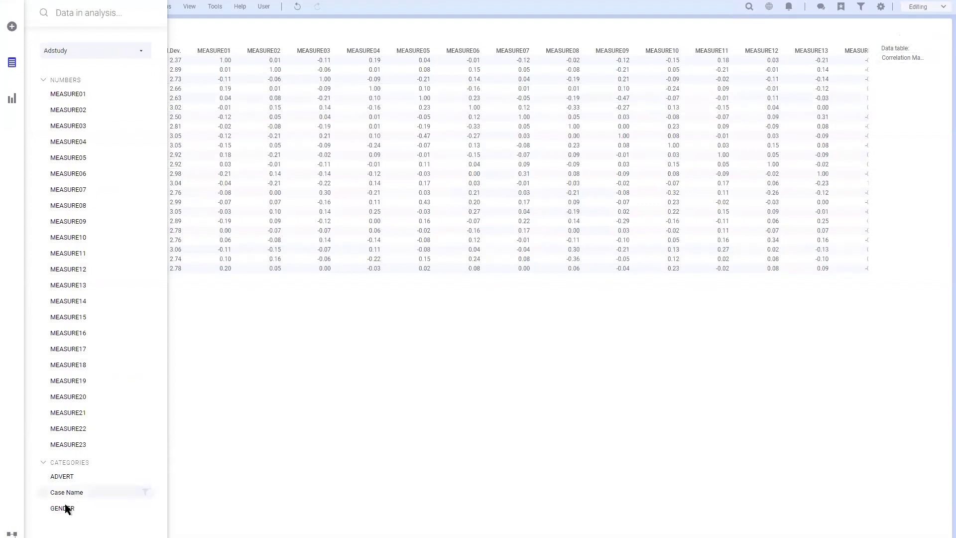
click(65, 508)
click(64, 476)
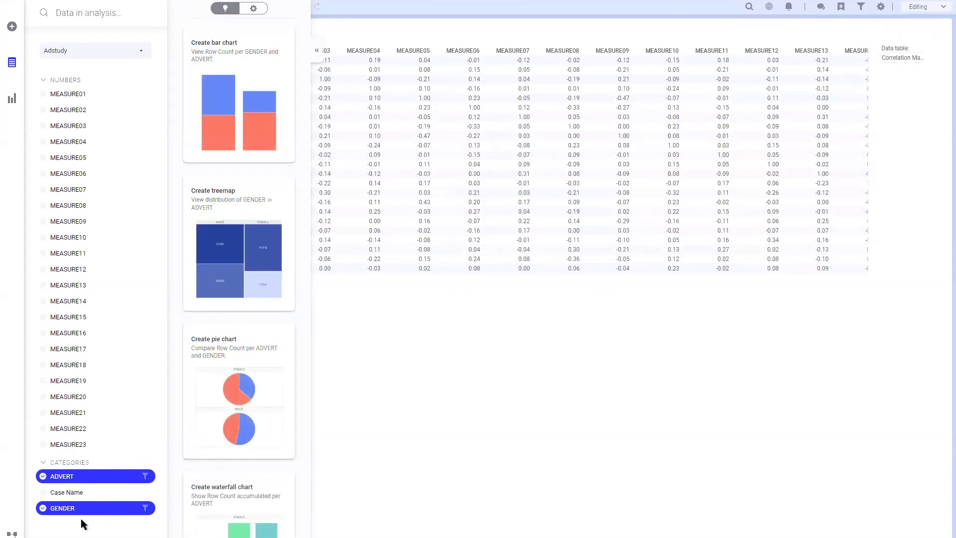
click(231, 126)
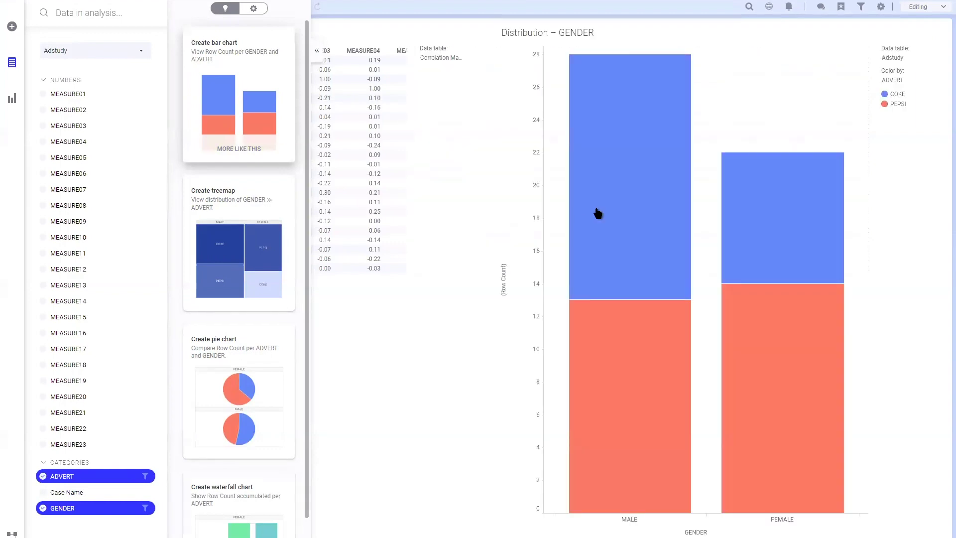
Close the panels, move the Correlation Matrices table below the chart, and mark the MALE PEPSI segment
click(733, 26)
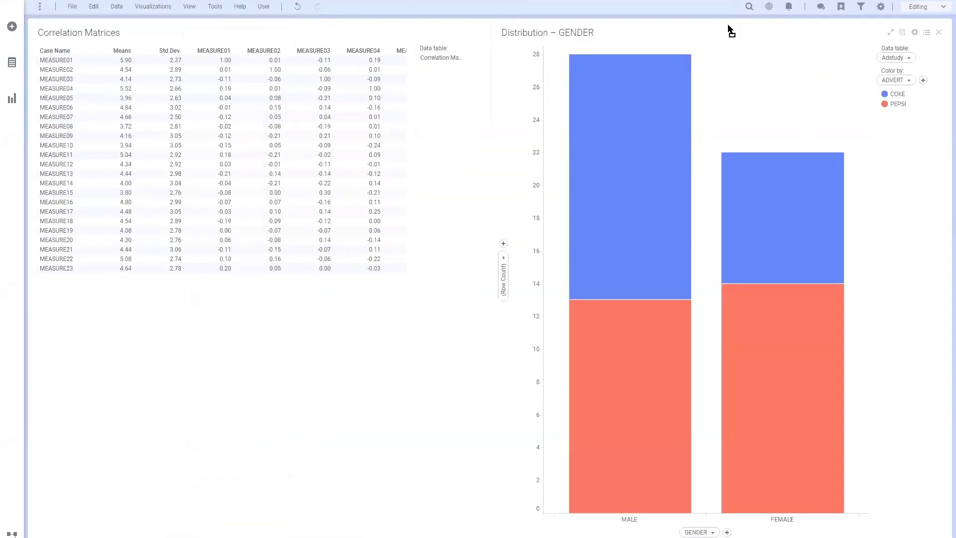
drag(269, 41, 368, 220)
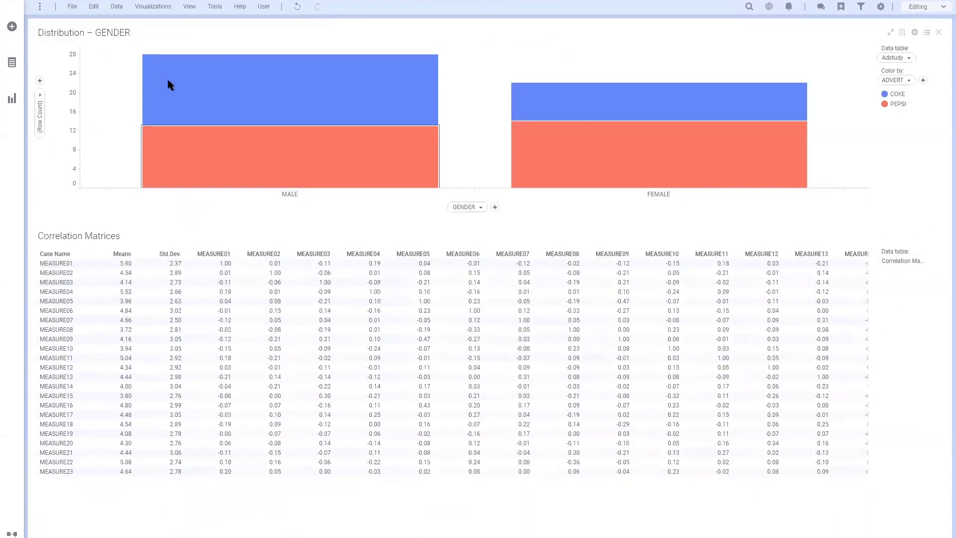
click(349, 154)
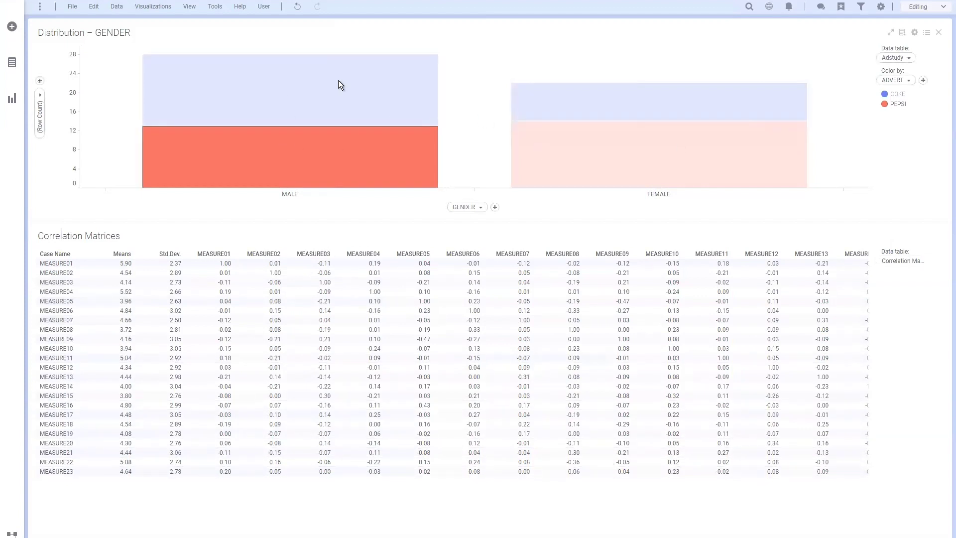
Set the corr function to refresh automatically and limit its input to rows marked by Marking
click(215, 7)
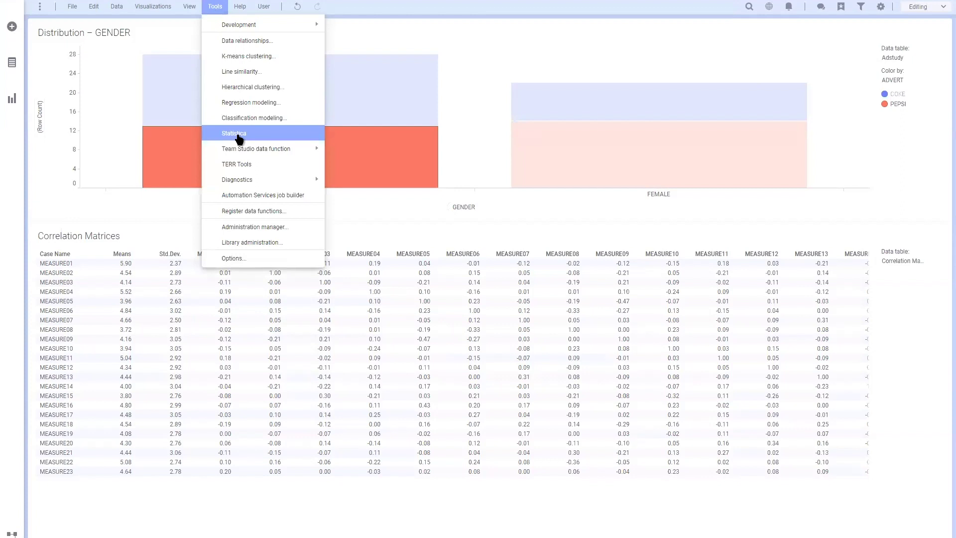
click(234, 133)
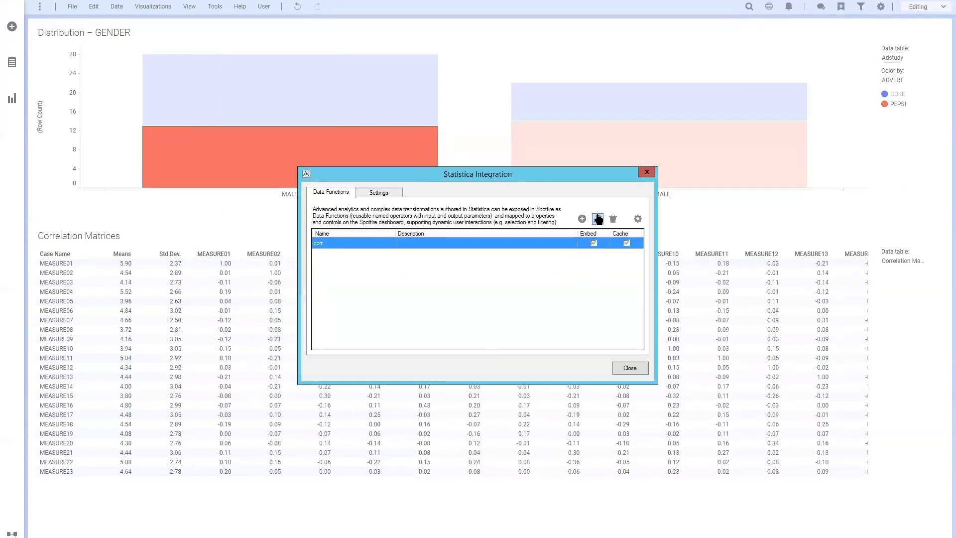
click(637, 220)
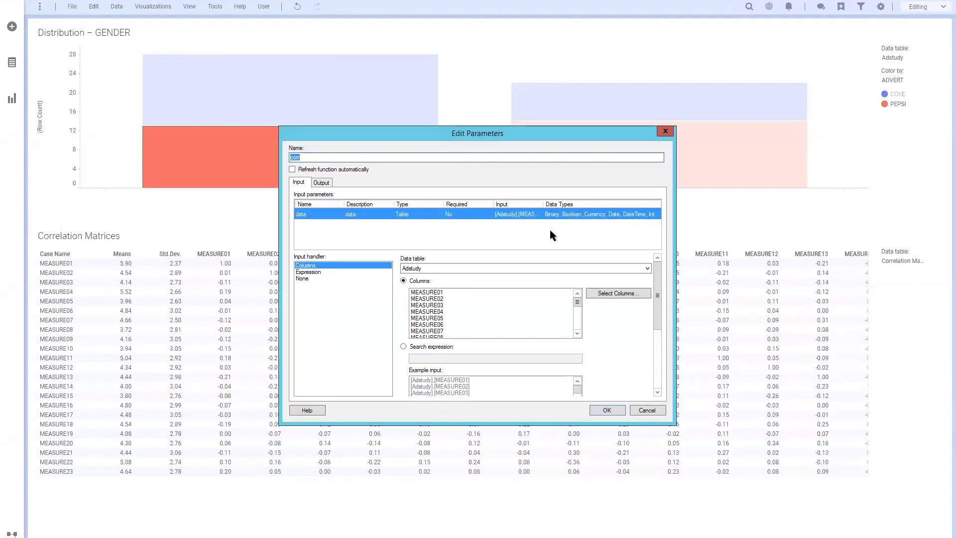
click(299, 171)
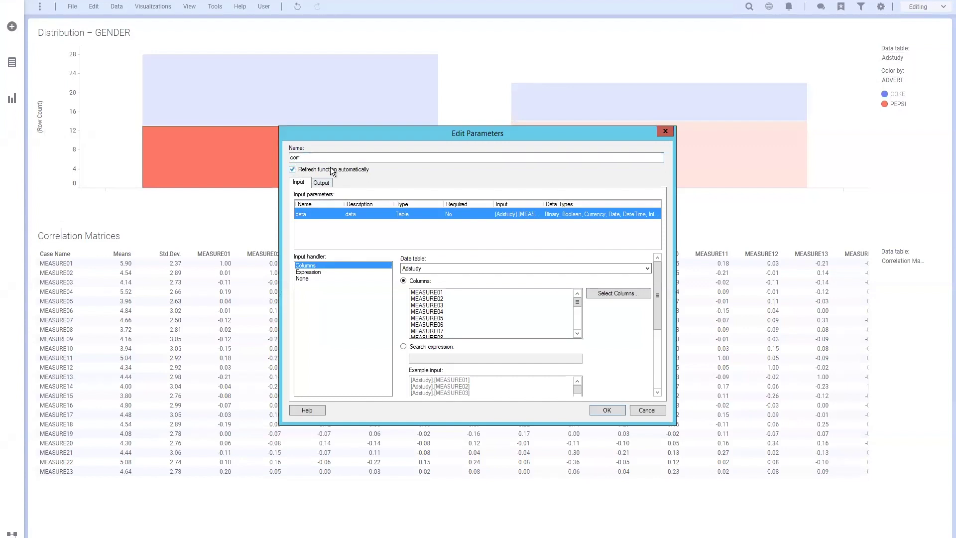
drag(658, 297, 658, 368)
click(417, 341)
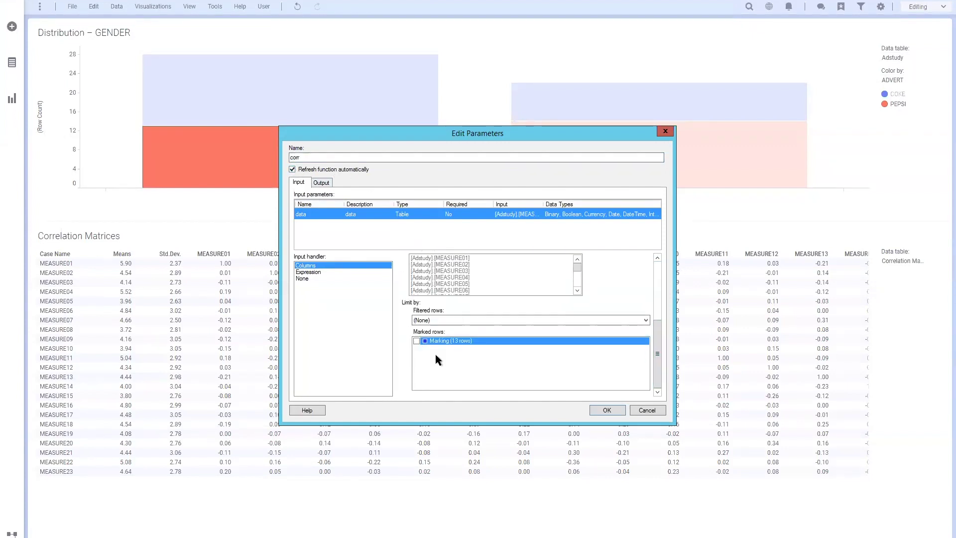
click(598, 410)
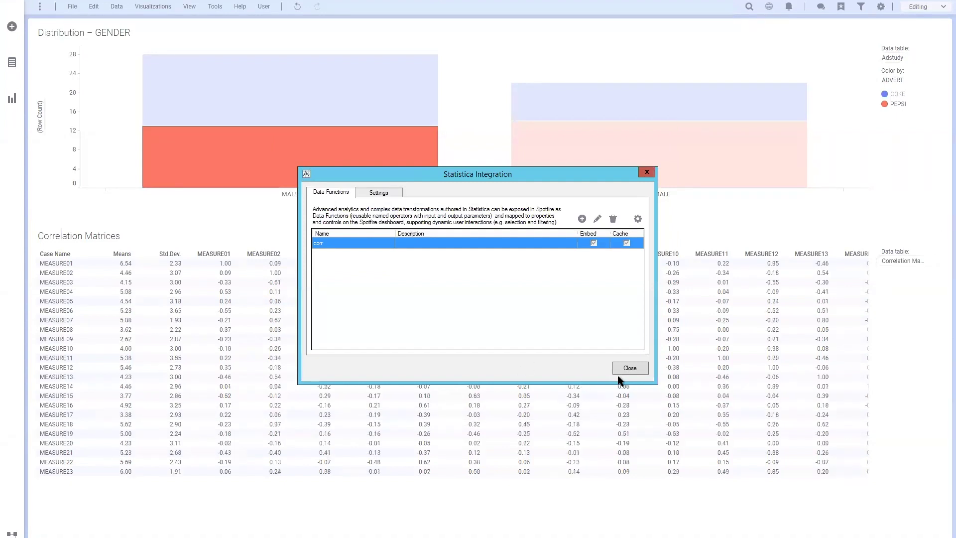
click(630, 368)
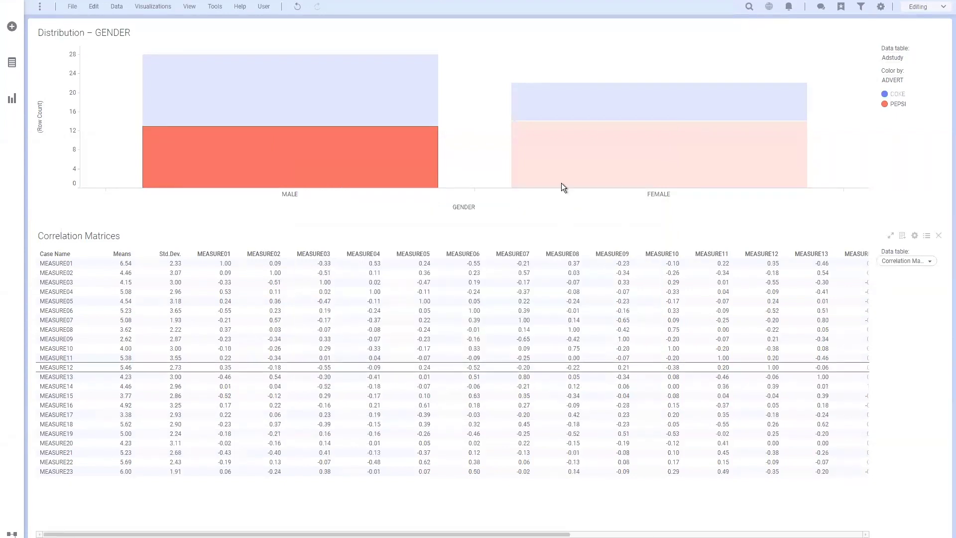
Mark the FEMALE PEPSI segment, then the entire FEMALE bar covering both COKE and PEPSI
click(562, 153)
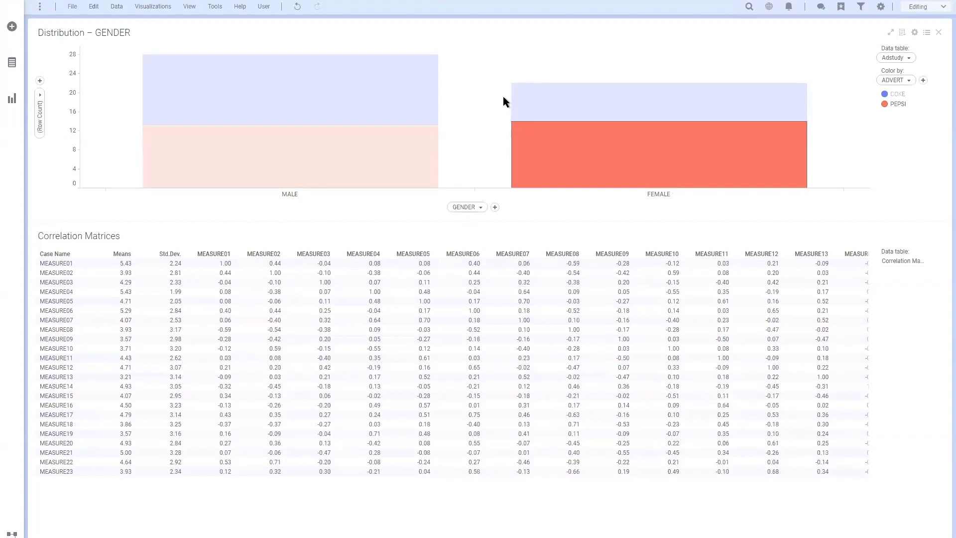
drag(503, 97, 800, 183)
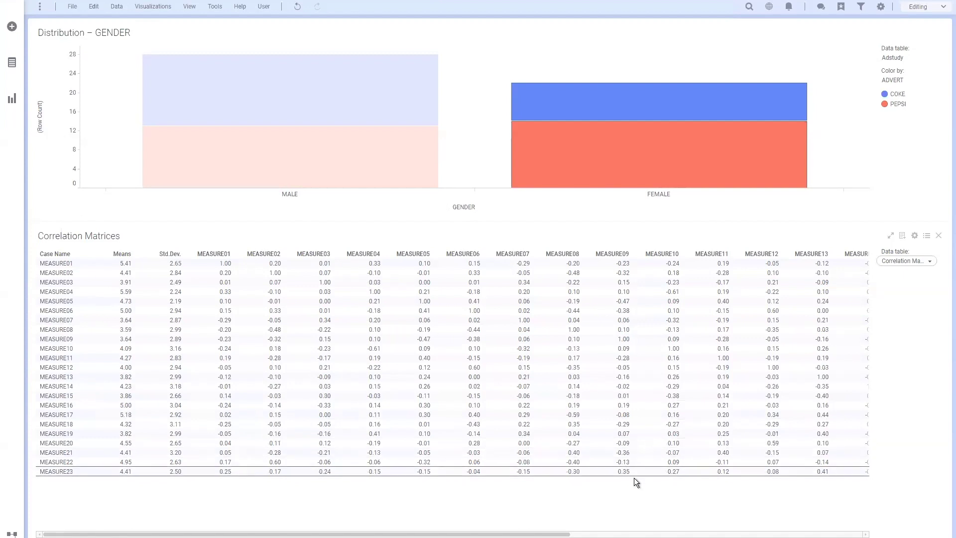
Add a Color Scheme Grouping for columns MEASURE01 through MEASURE23 in the Correlation Matrices table's colors
click(915, 236)
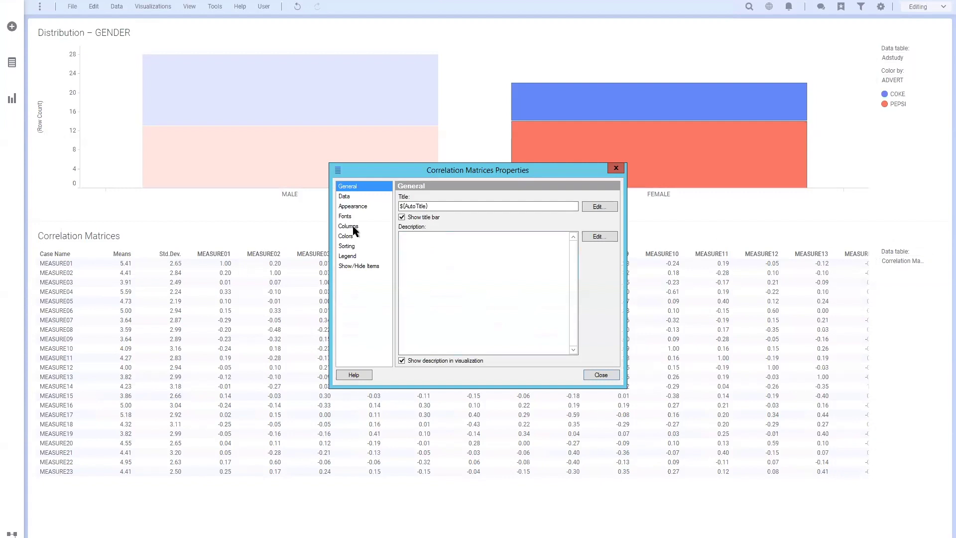
click(346, 237)
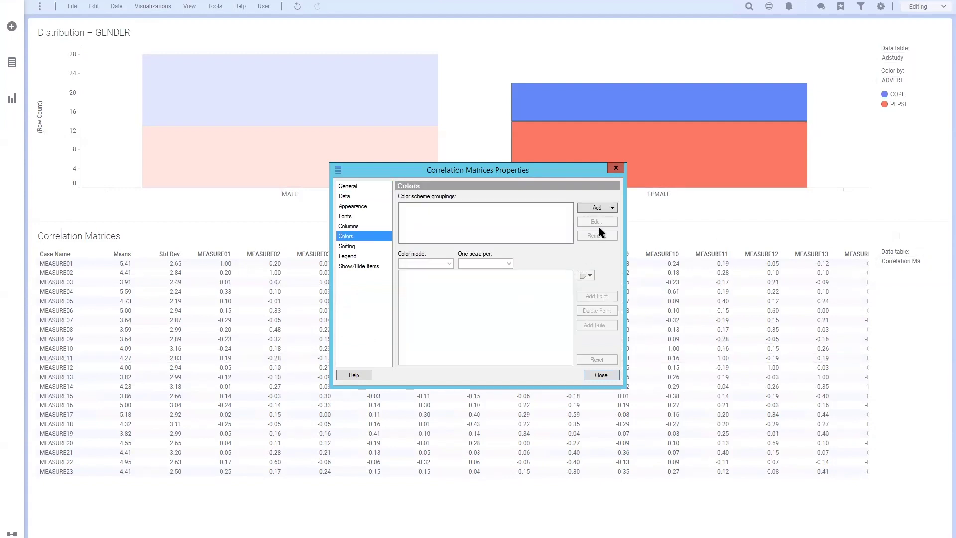
click(602, 210)
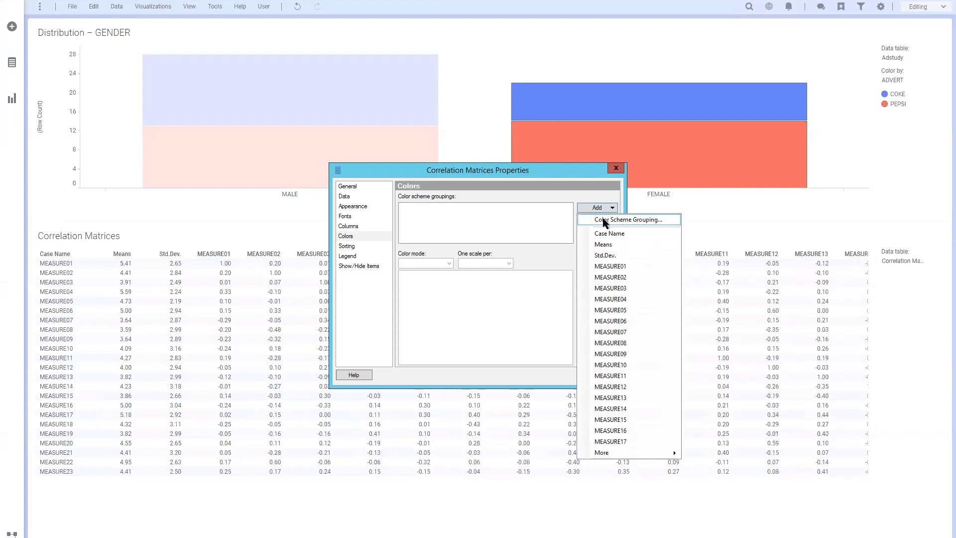
click(604, 219)
click(358, 251)
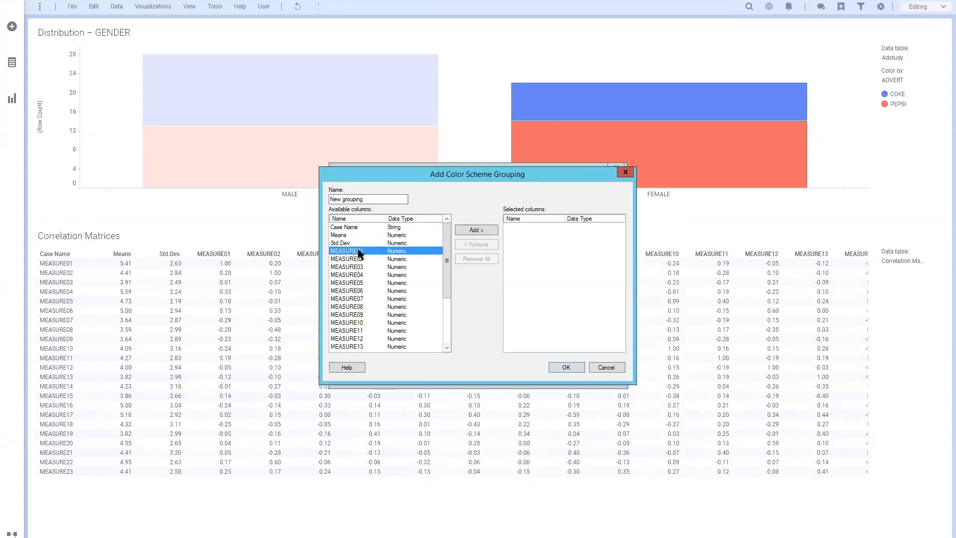
drag(443, 262, 446, 324)
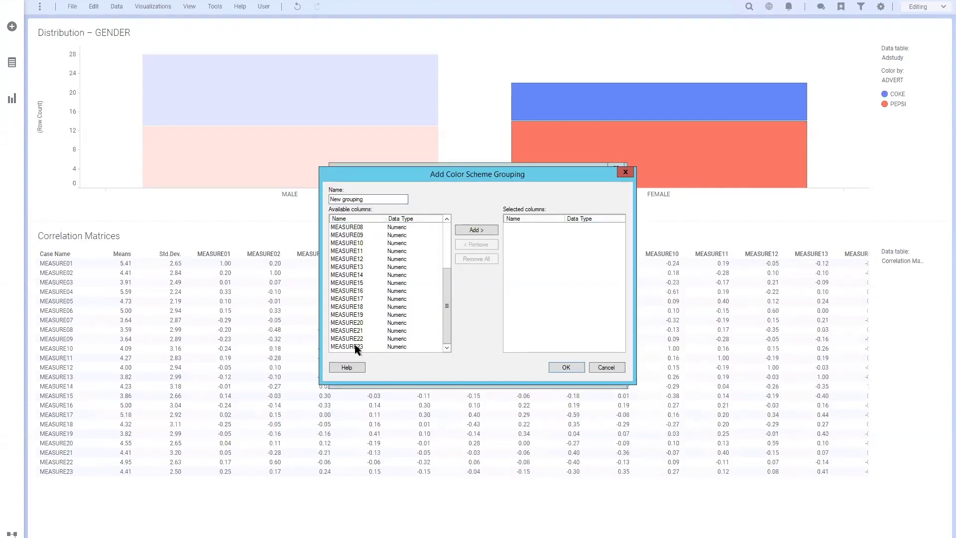
shift+click(355, 346)
click(478, 230)
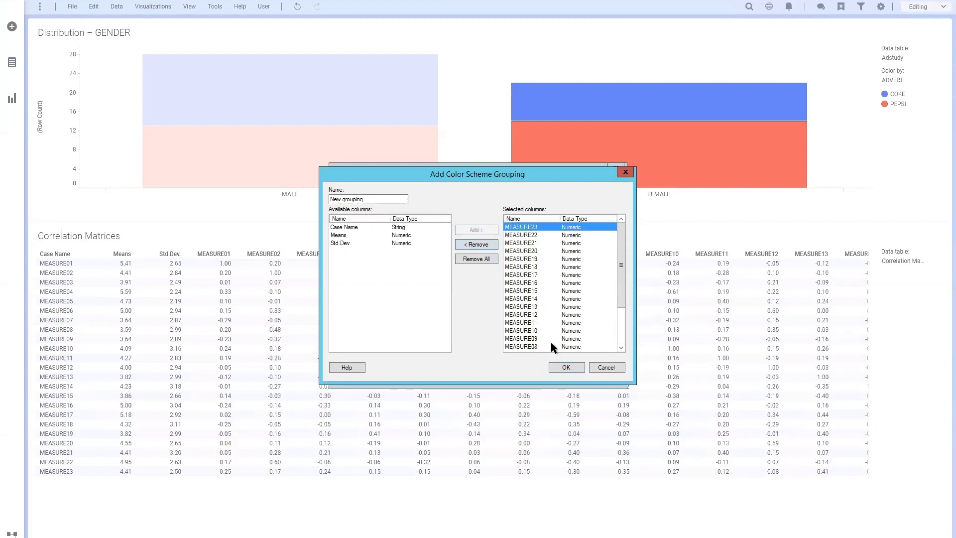
click(565, 367)
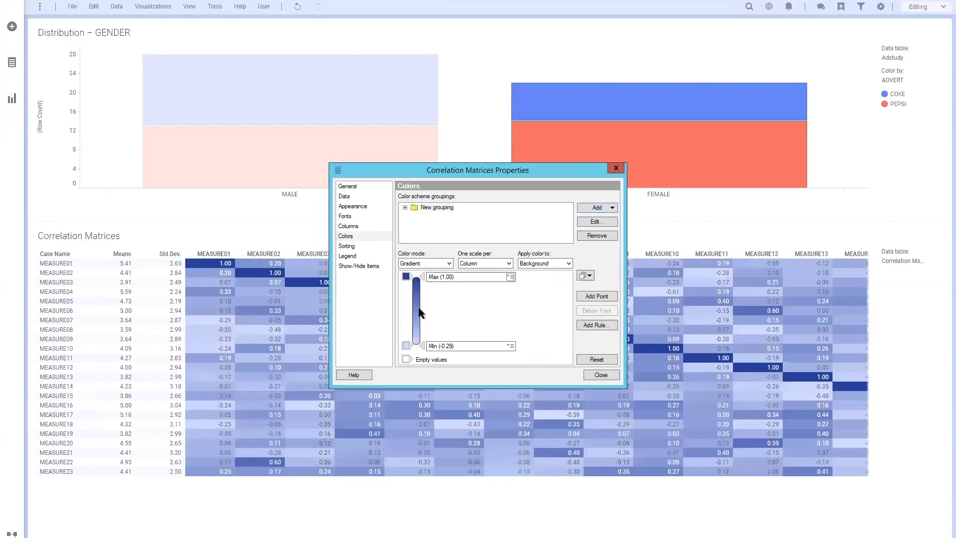
Add a middle gradient point colored white, and fix the top point at value 1.00
click(417, 309)
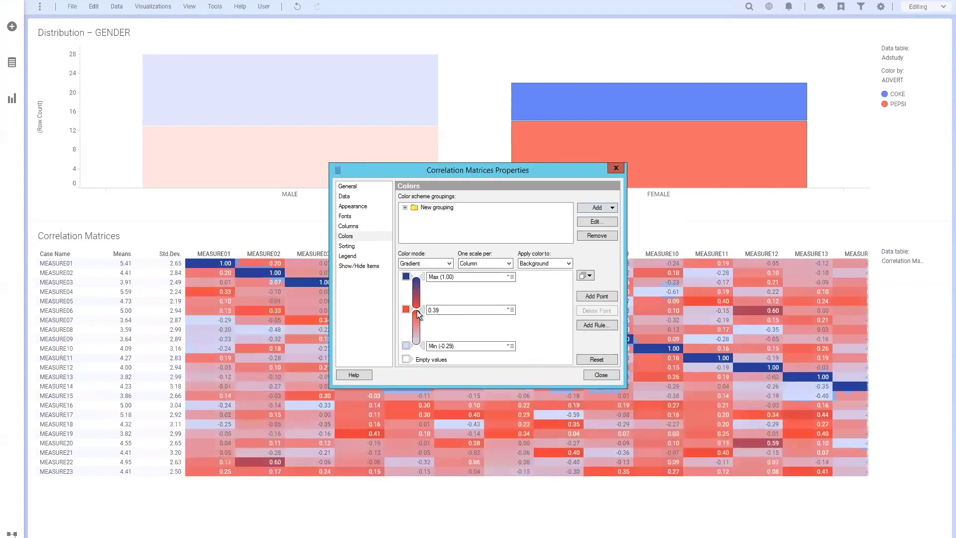
click(512, 278)
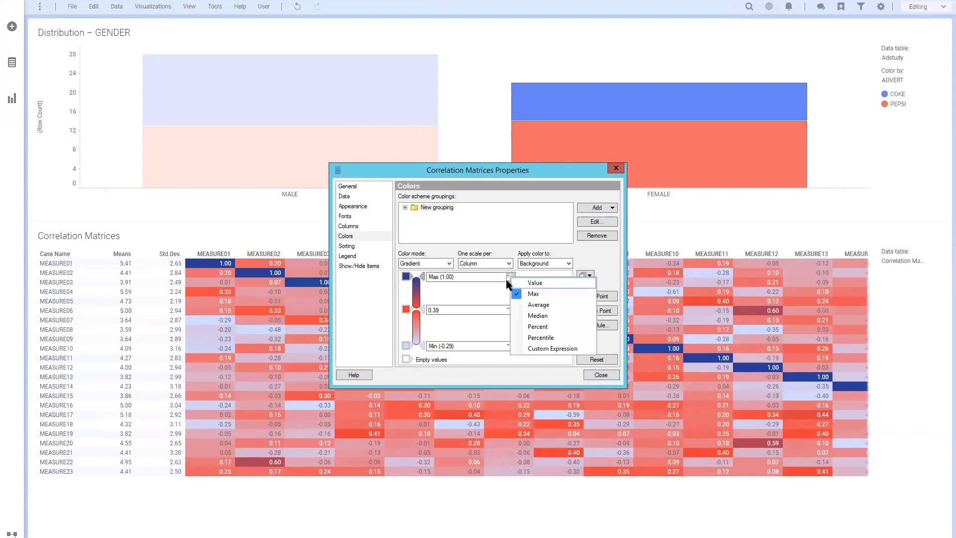
click(506, 279)
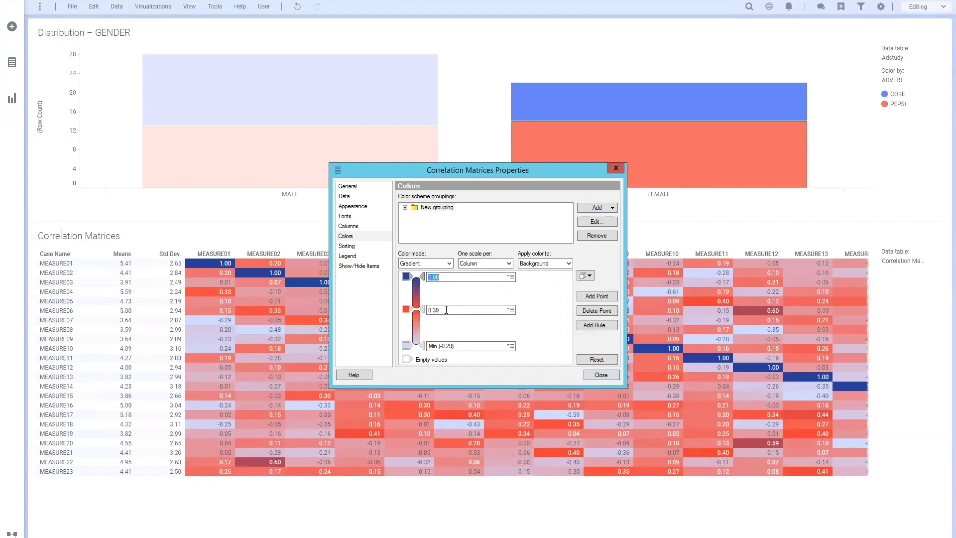
click(406, 309)
click(405, 309)
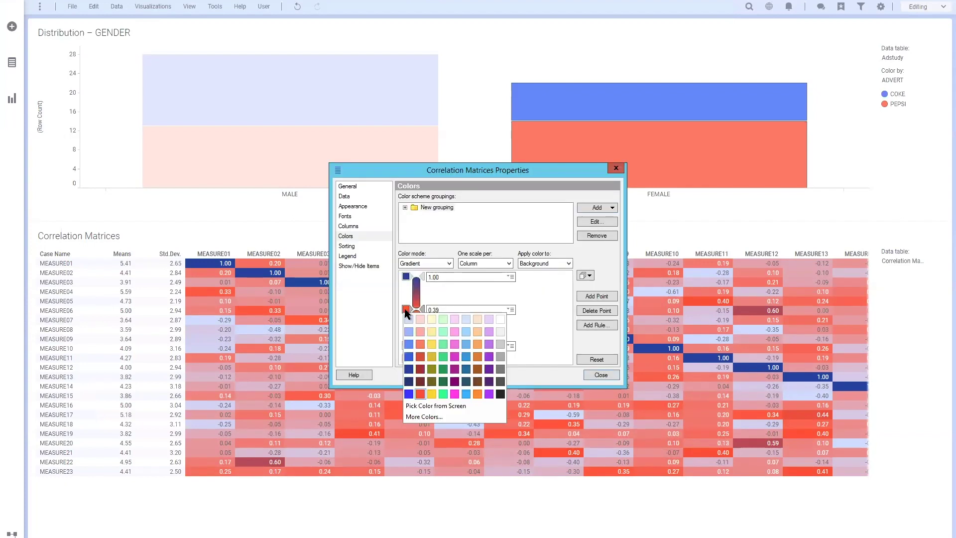
click(500, 319)
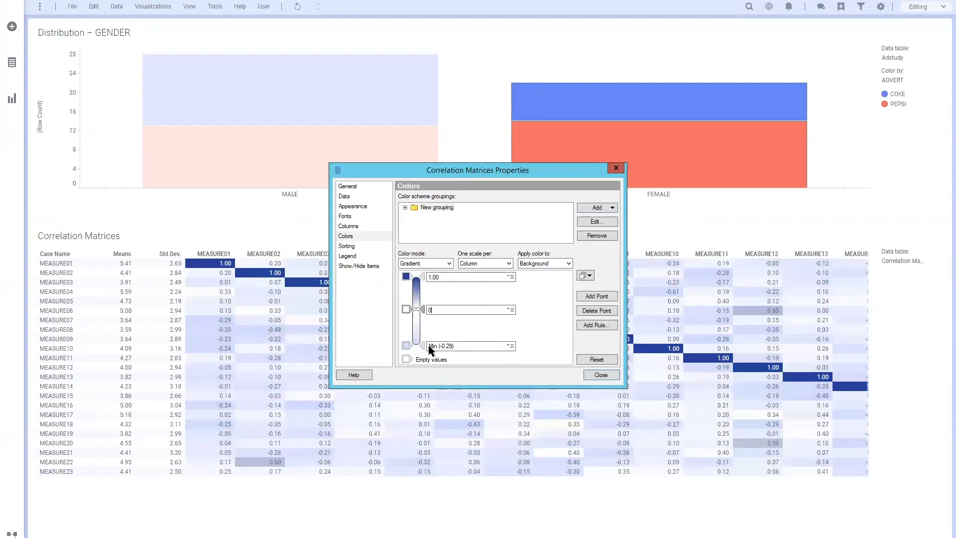
Set the bottom gradient point to a fixed value colored red, then close Properties
click(509, 342)
click(525, 352)
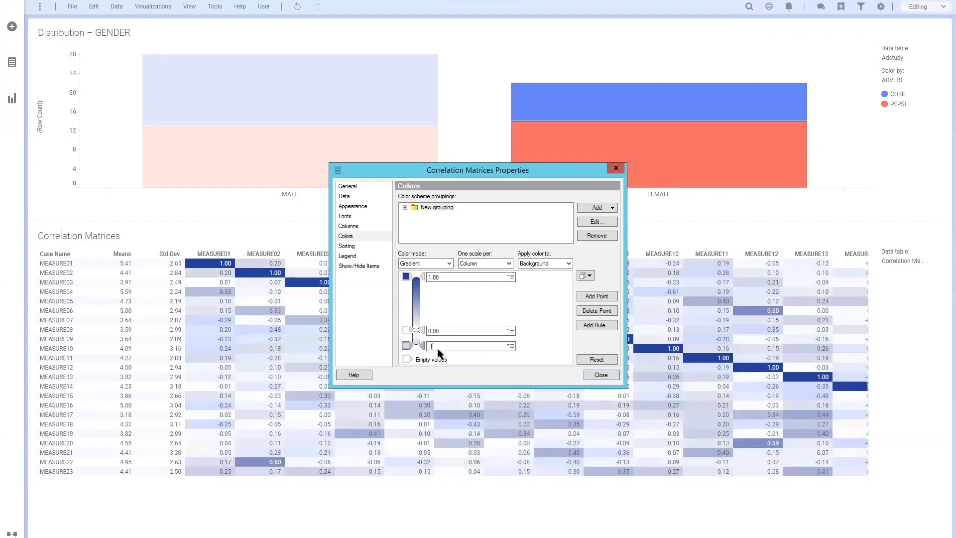
click(406, 345)
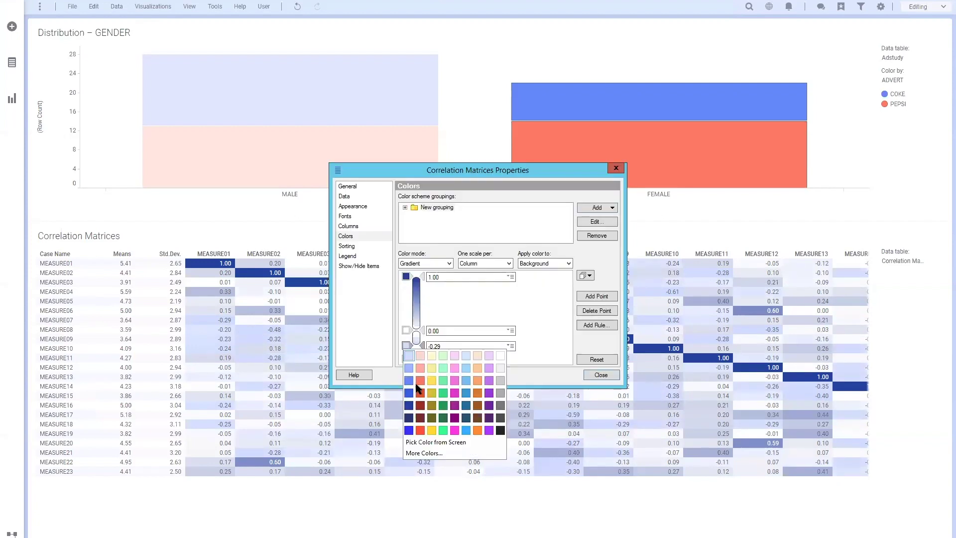
click(420, 431)
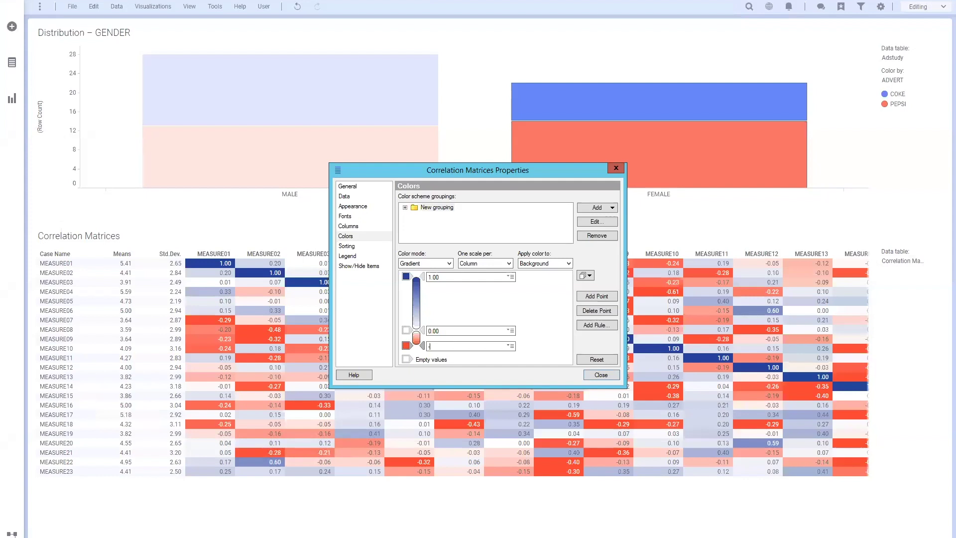
click(599, 376)
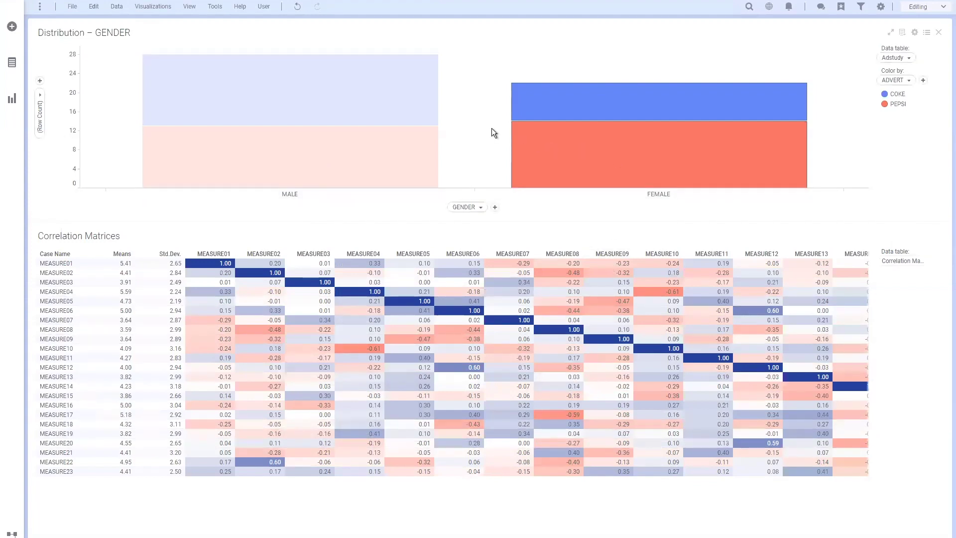
click(406, 147)
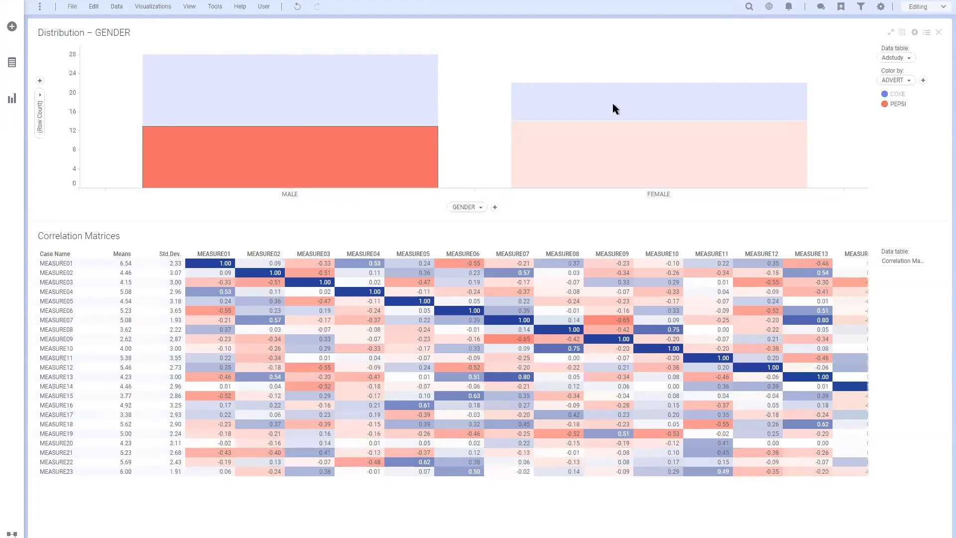
click(542, 141)
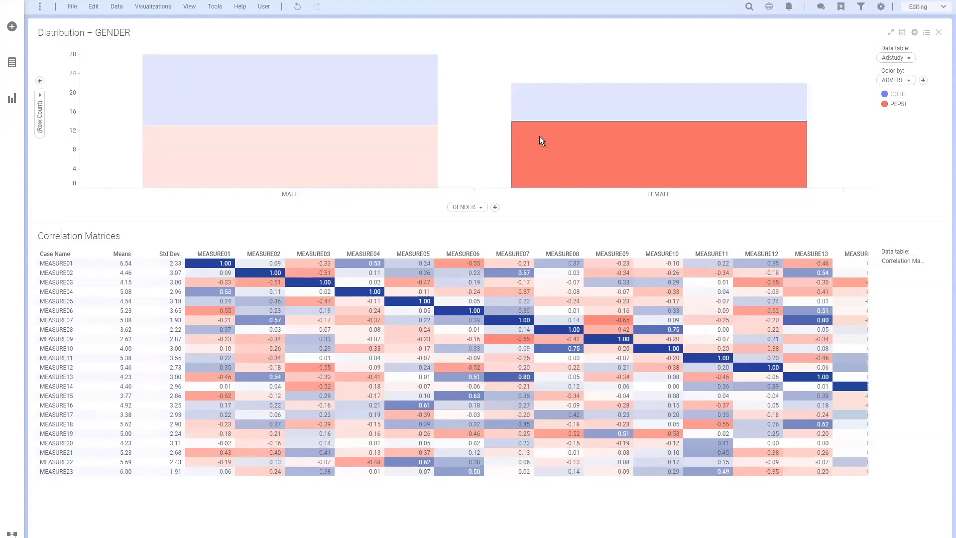
drag(502, 98, 613, 168)
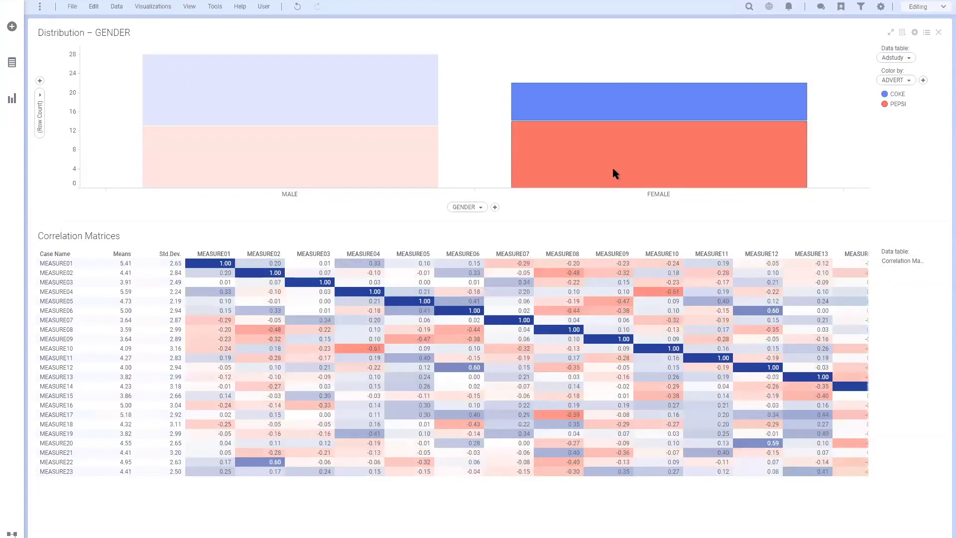